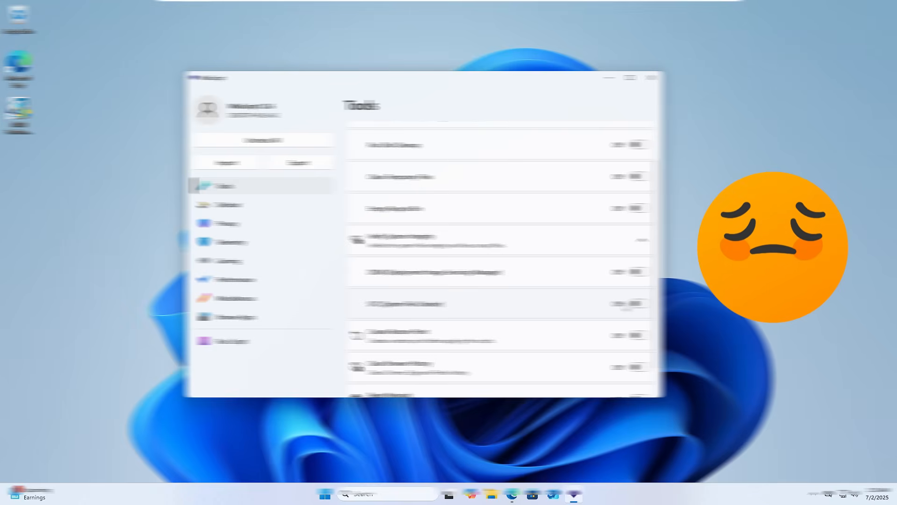
{"action": "left_click", "coordinate": [638, 304]}
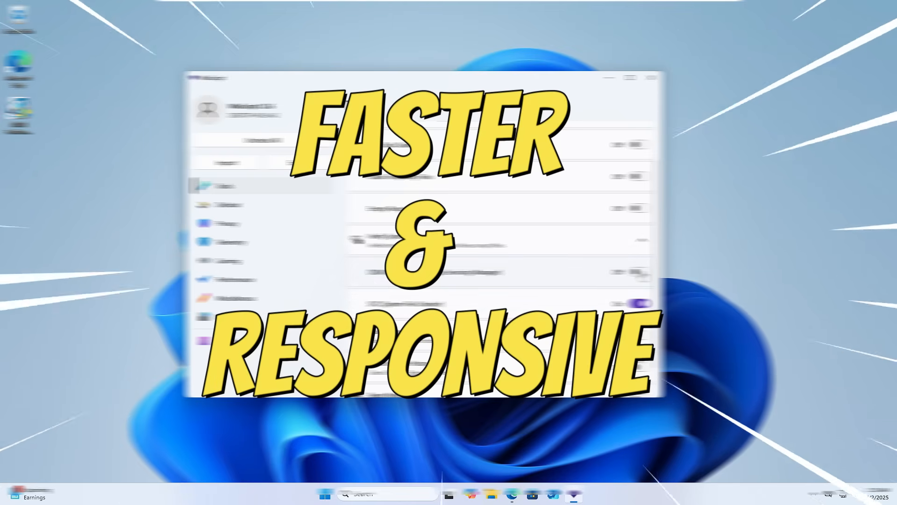
{"action": "left_click", "coordinate": [640, 274]}
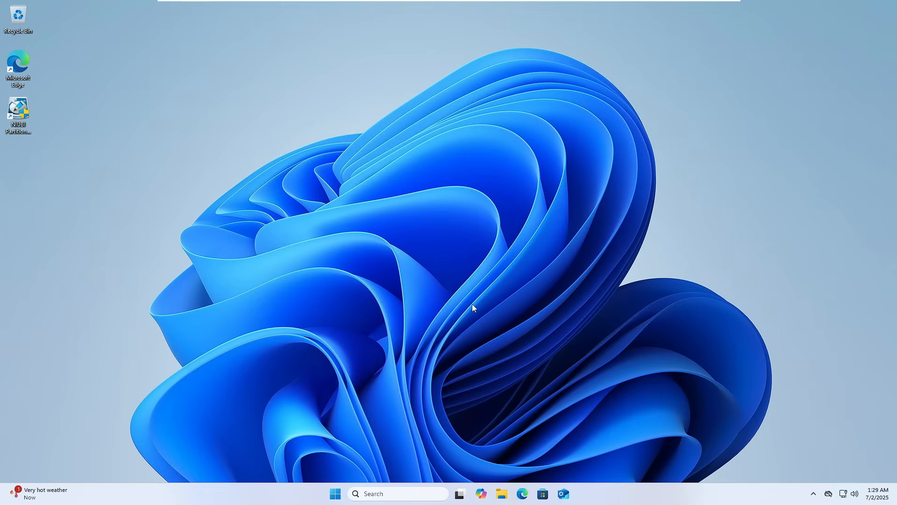
- Look through the full list of installed Windows apps for preinstalled bloatware, and close the list
{"action": "left_click", "coordinate": [341, 498]}
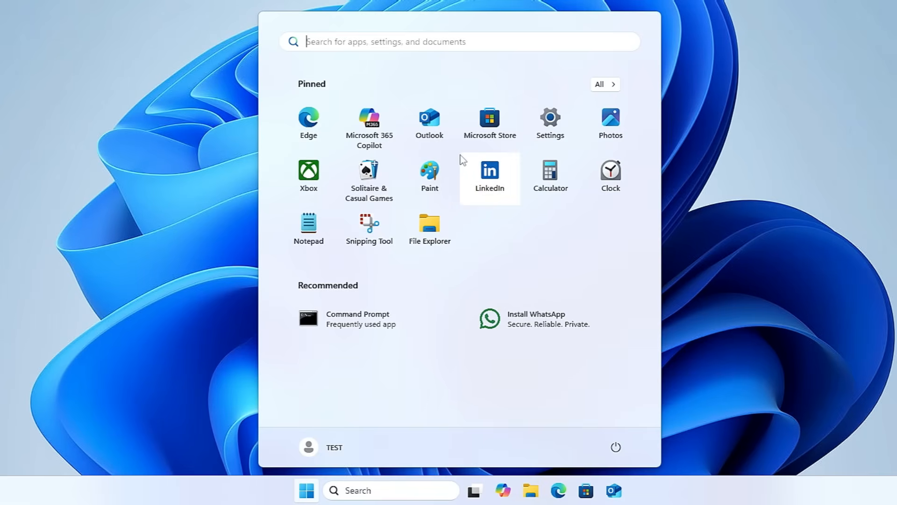
{"action": "left_click", "coordinate": [599, 86]}
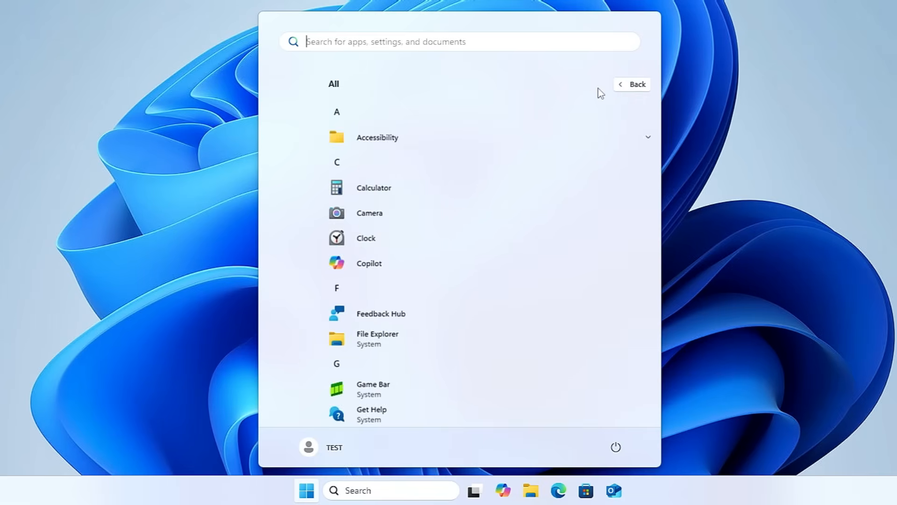
{"action": "scroll", "coordinate": [424, 168], "scroll_direction": "down", "scroll_amount": 3}
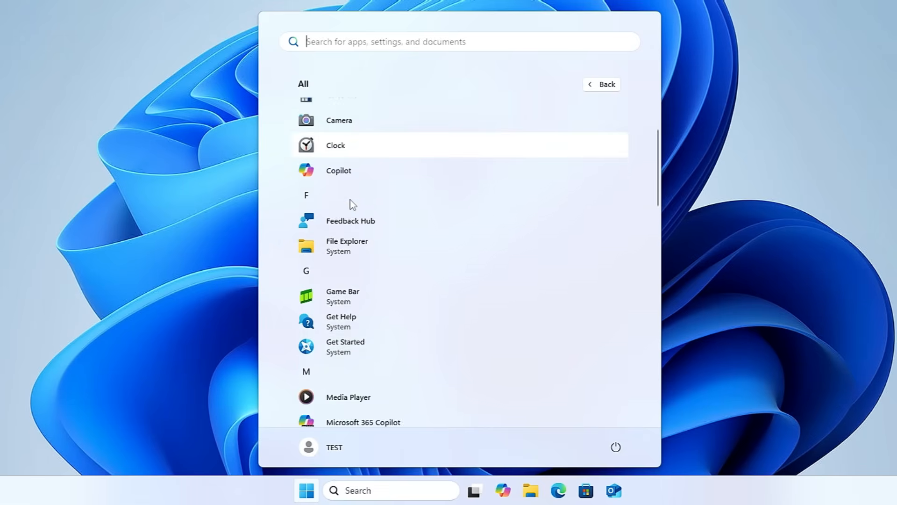
{"action": "scroll", "coordinate": [360, 170], "scroll_direction": "down", "scroll_amount": 2}
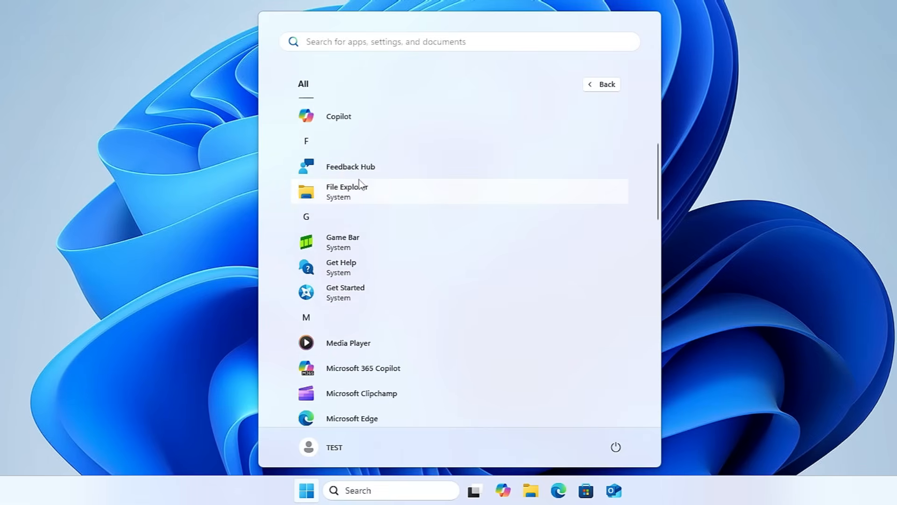
{"action": "scroll", "coordinate": [392, 203], "scroll_direction": "down", "scroll_amount": 2}
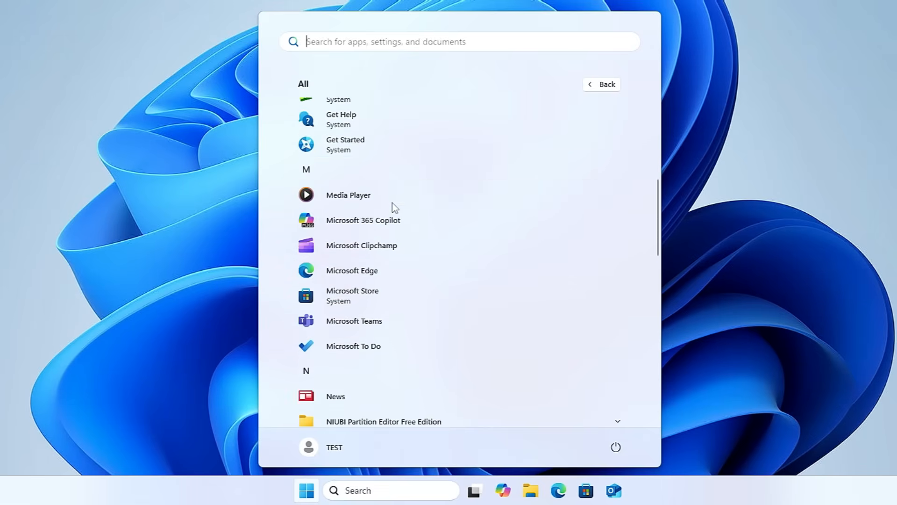
{"action": "scroll", "coordinate": [394, 203], "scroll_direction": "down", "scroll_amount": 1}
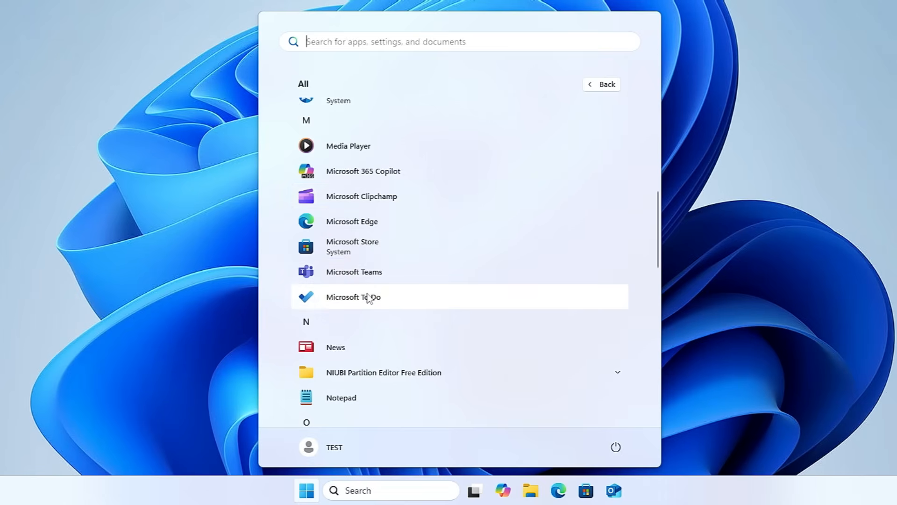
{"action": "scroll", "coordinate": [368, 297], "scroll_direction": "down", "scroll_amount": 2}
{"action": "scroll", "coordinate": [340, 259], "scroll_direction": "down", "scroll_amount": 2}
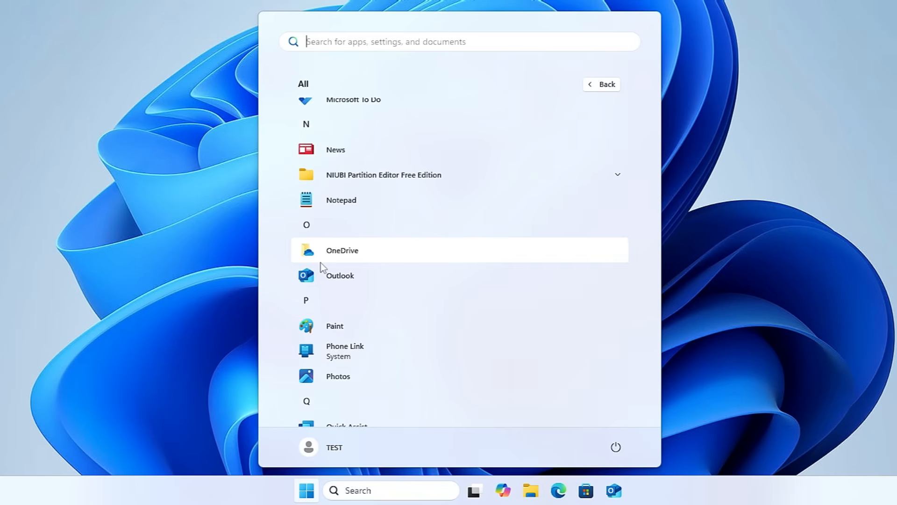
{"action": "left_click", "coordinate": [88, 173]}
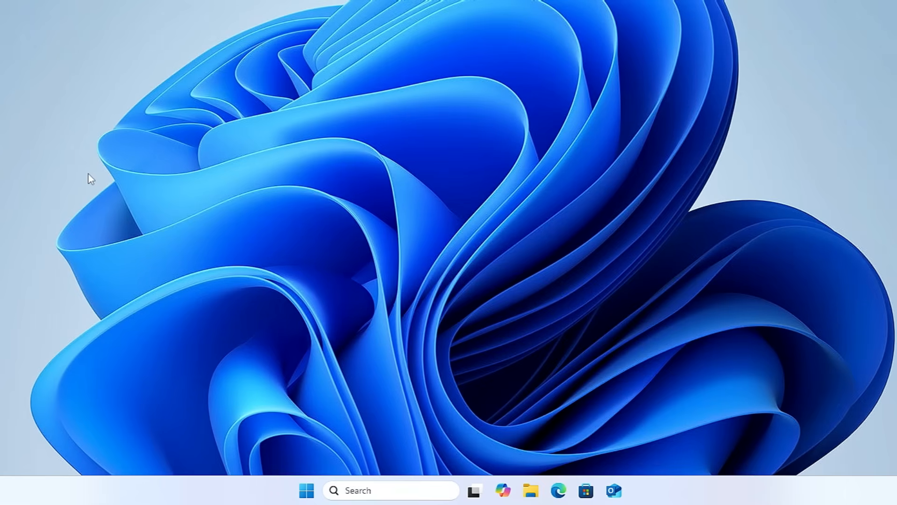
- Check the CPU and memory performance figures in Task Manager, and close it
{"action": "right_click", "coordinate": [268, 484]}
{"action": "left_click", "coordinate": [301, 447]}
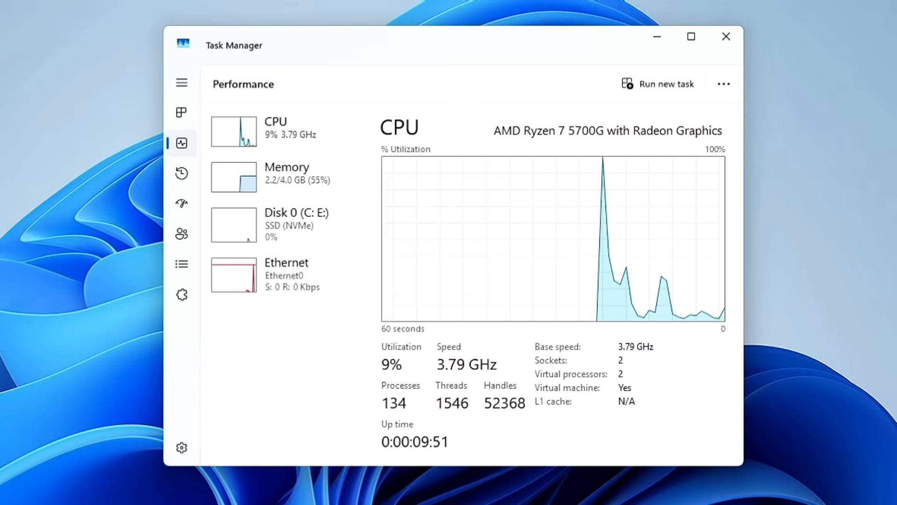
{"action": "left_click", "coordinate": [291, 169]}
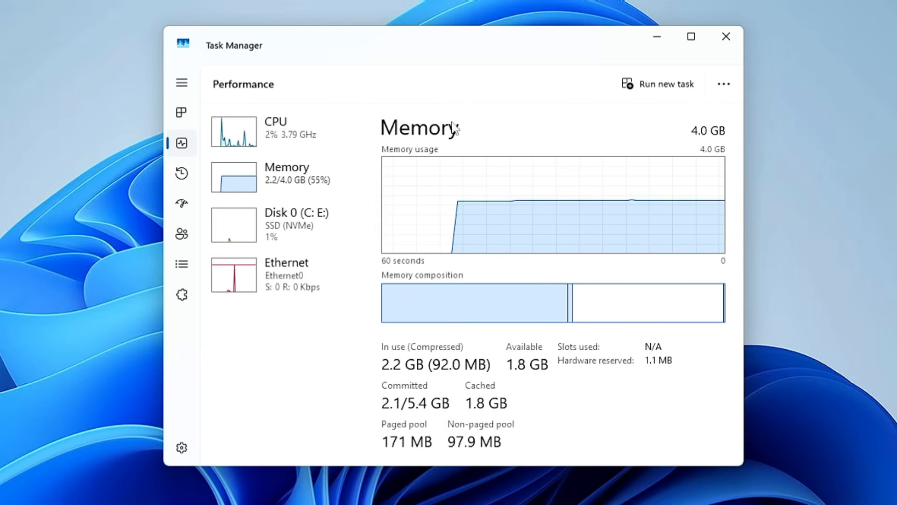
{"action": "left_click", "coordinate": [726, 36]}
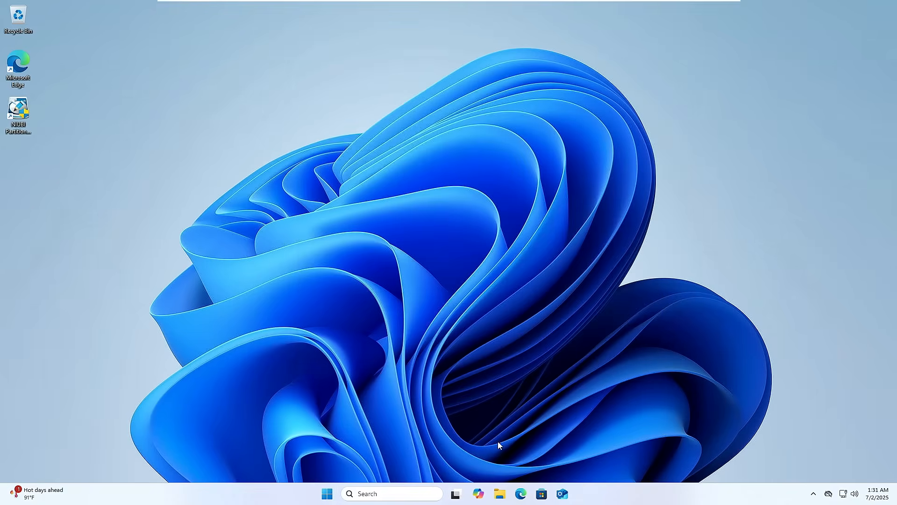
- Switch to Microsoft Edge, search Google for "winscript" and open the winscript.cc website
{"action": "left_click", "coordinate": [522, 495]}
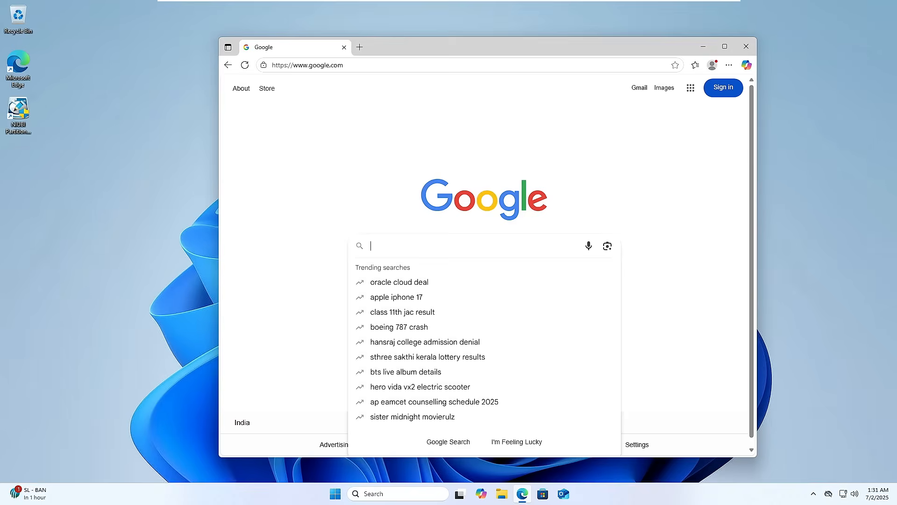
{"action": "type", "text": "winscript"}
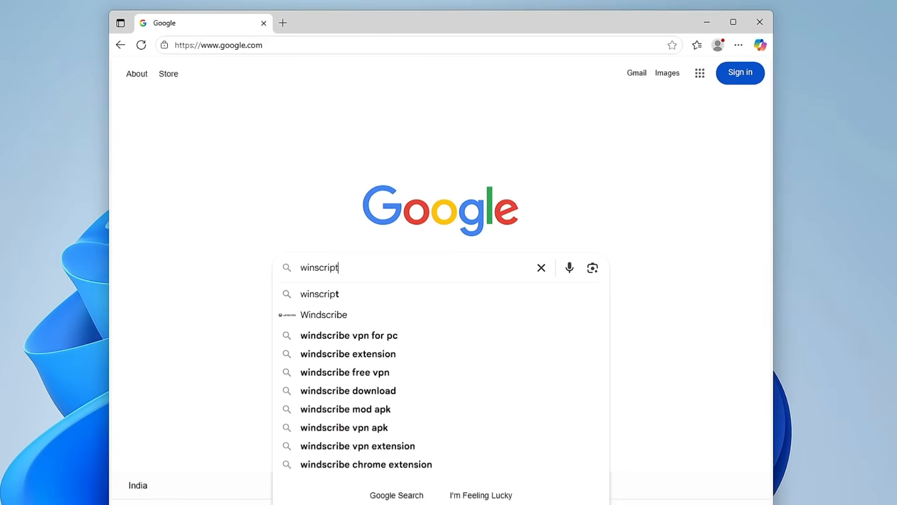
{"action": "key", "text": "Return"}
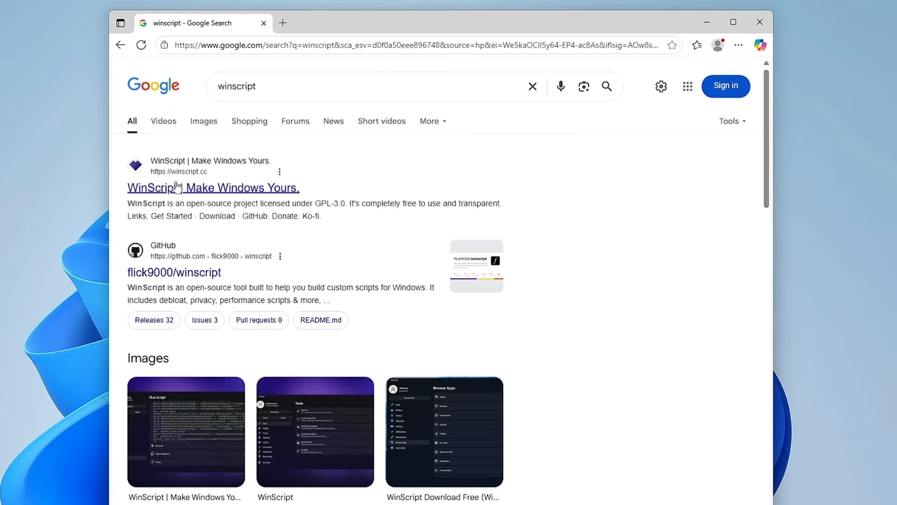
{"action": "left_click", "coordinate": [231, 189]}
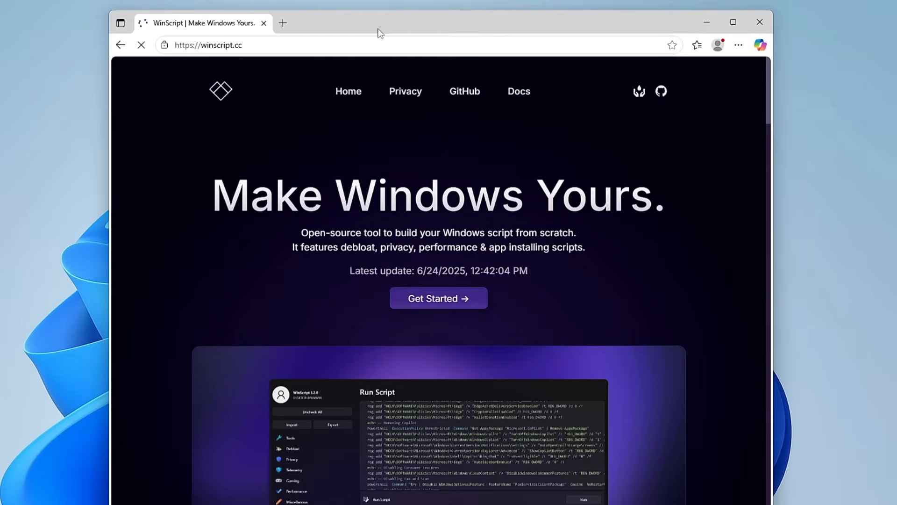
- Look over the WinScript home page, including its privacy, features and Windows debloat sections
{"action": "left_click_drag", "start_coordinate": [379, 33], "coordinate": [279, 2]}
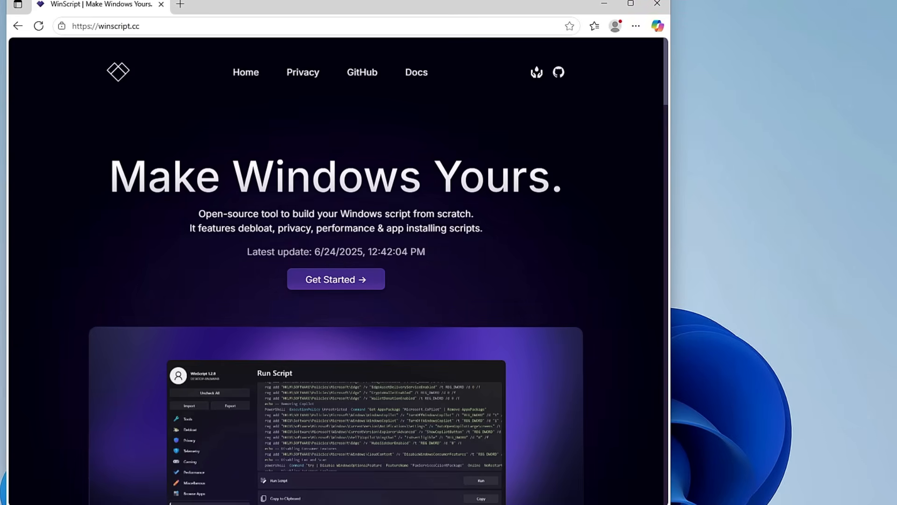
{"action": "scroll", "coordinate": [338, 259], "scroll_direction": "down", "scroll_amount": 10}
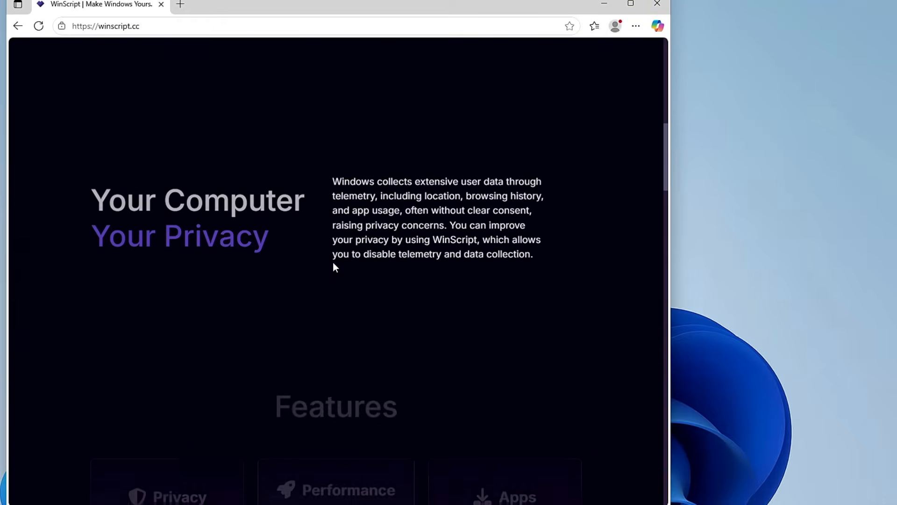
{"action": "scroll", "coordinate": [335, 266], "scroll_direction": "down", "scroll_amount": 10}
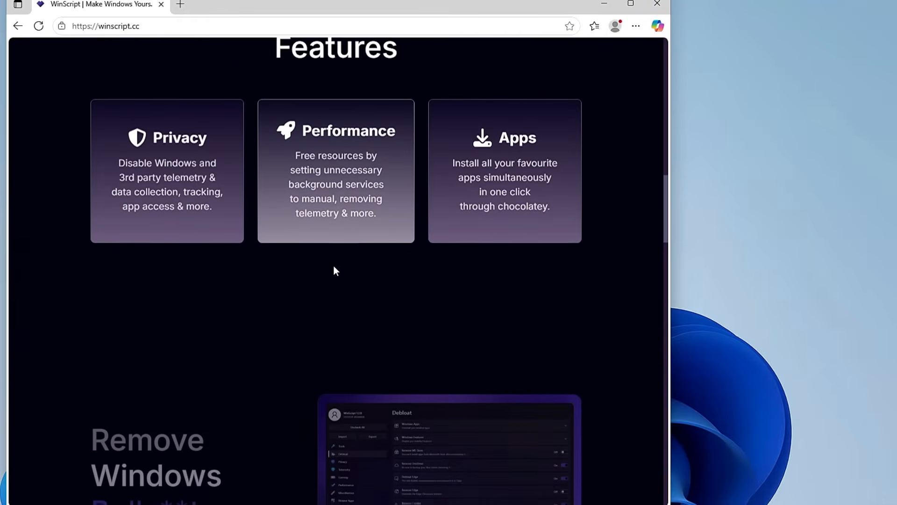
{"action": "scroll", "coordinate": [331, 275], "scroll_direction": "down", "scroll_amount": 3}
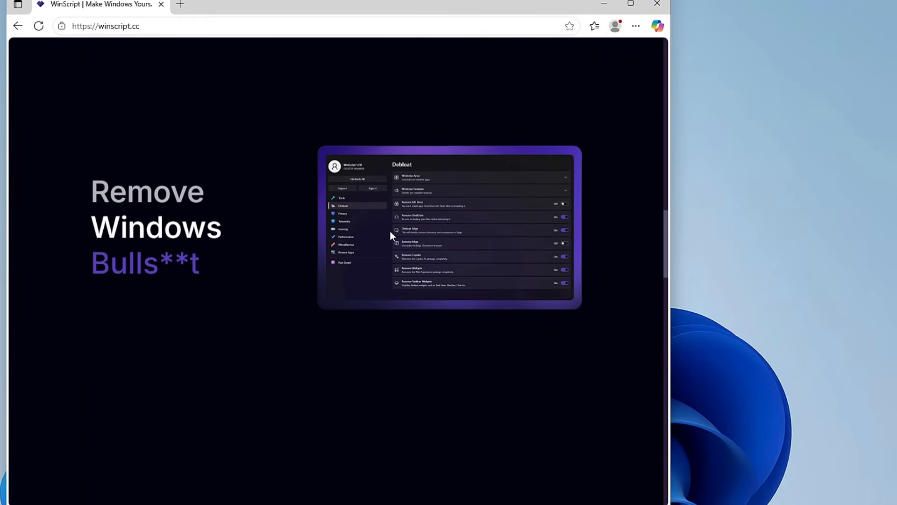
{"action": "scroll", "coordinate": [390, 231], "scroll_direction": "down", "scroll_amount": 5}
{"action": "scroll", "coordinate": [373, 254], "scroll_direction": "up", "scroll_amount": 15}
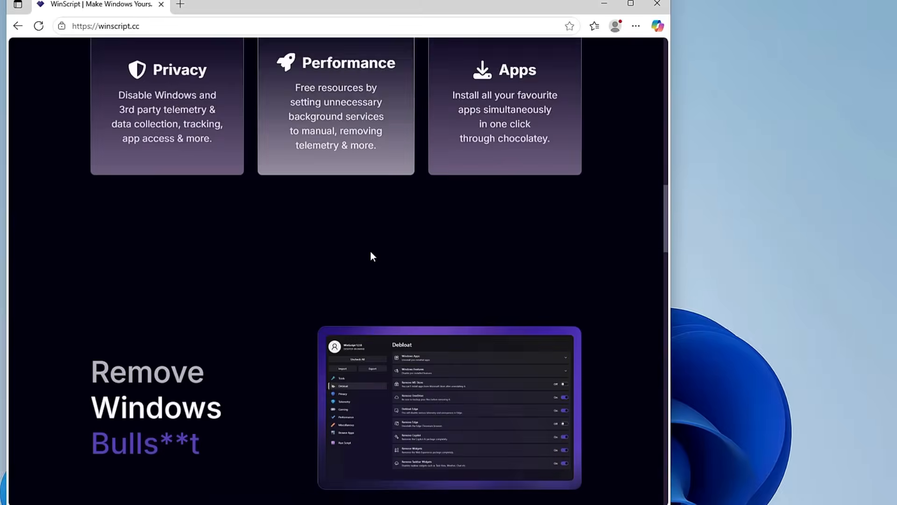
{"action": "scroll", "coordinate": [372, 256], "scroll_direction": "up", "scroll_amount": 8}
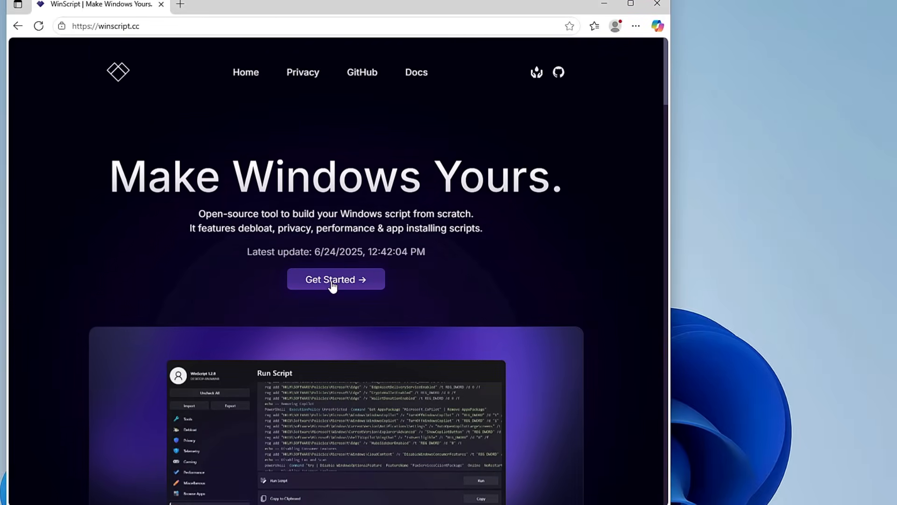
- Go to the GitHub releases of the WinScript desktop version and download winscript-installer.exe from the v1.3.6 assets
{"action": "left_click", "coordinate": [332, 281]}
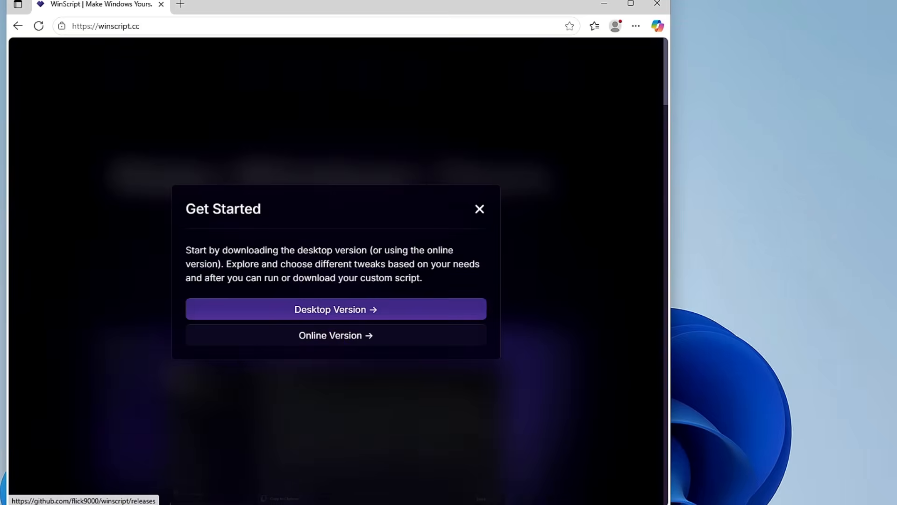
{"action": "left_click", "coordinate": [343, 315]}
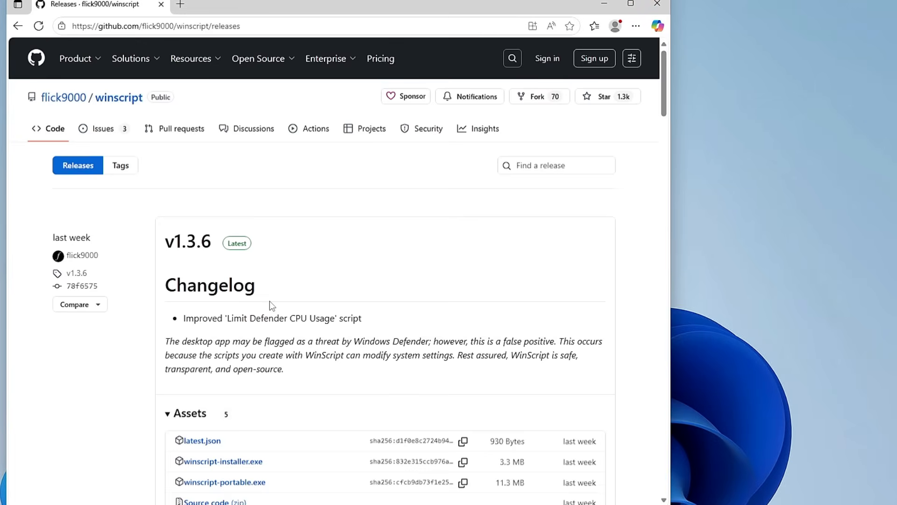
{"action": "scroll", "coordinate": [271, 304], "scroll_direction": "down", "scroll_amount": 3}
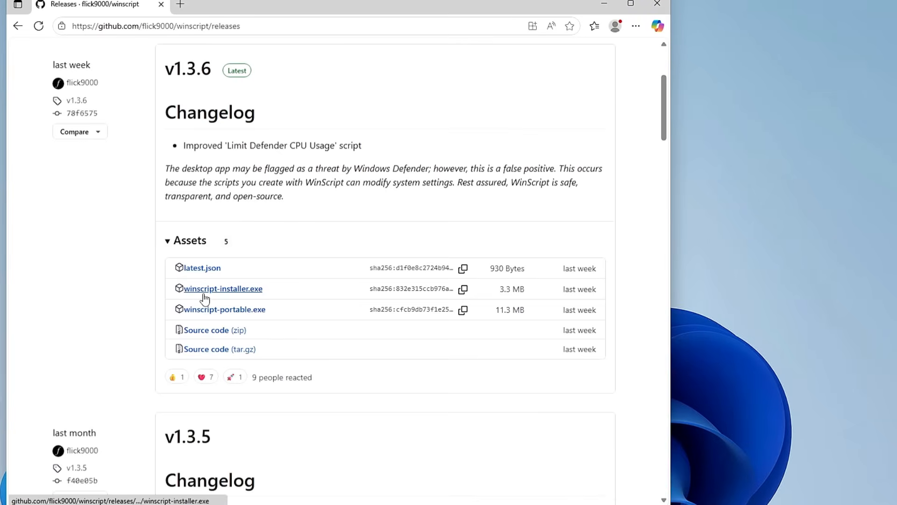
{"action": "left_click", "coordinate": [251, 294]}
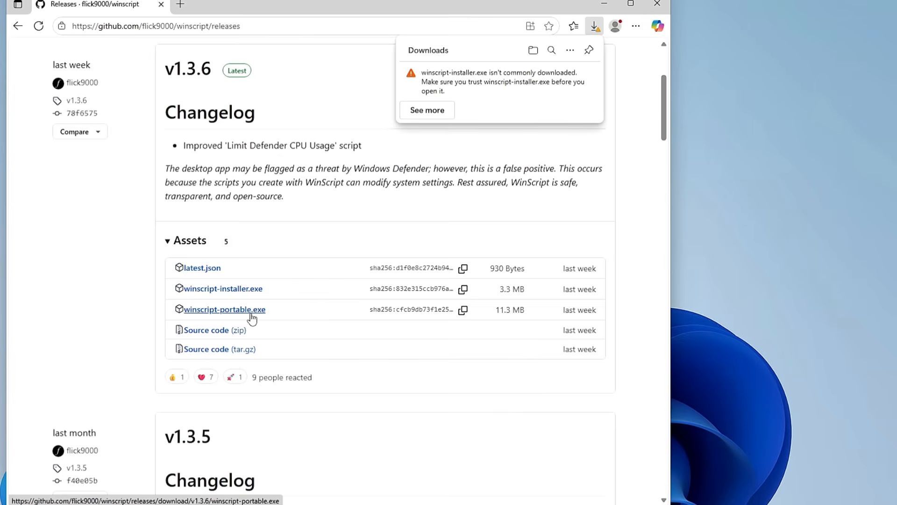
{"action": "left_click", "coordinate": [116, 309]}
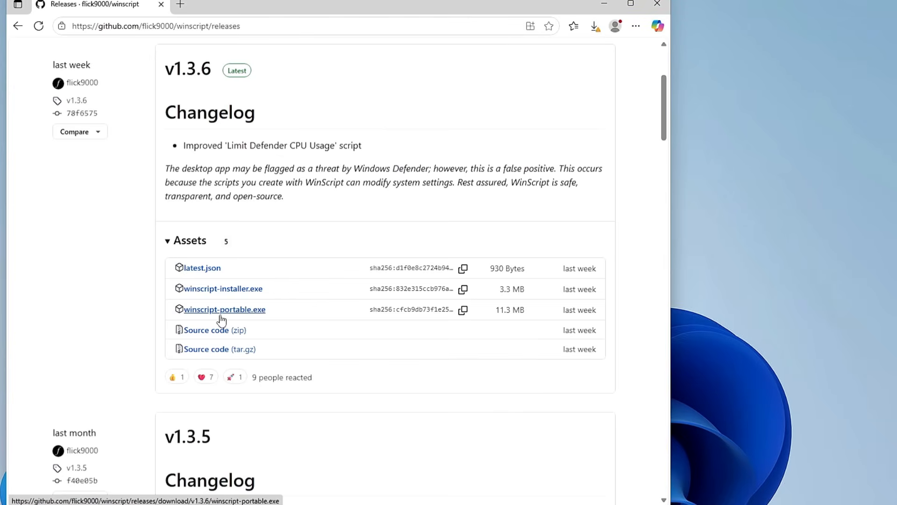
- Download winscript-portable.exe from the v1.3.6 assets and choose to keep the flagged file anyway
{"action": "left_click", "coordinate": [243, 317]}
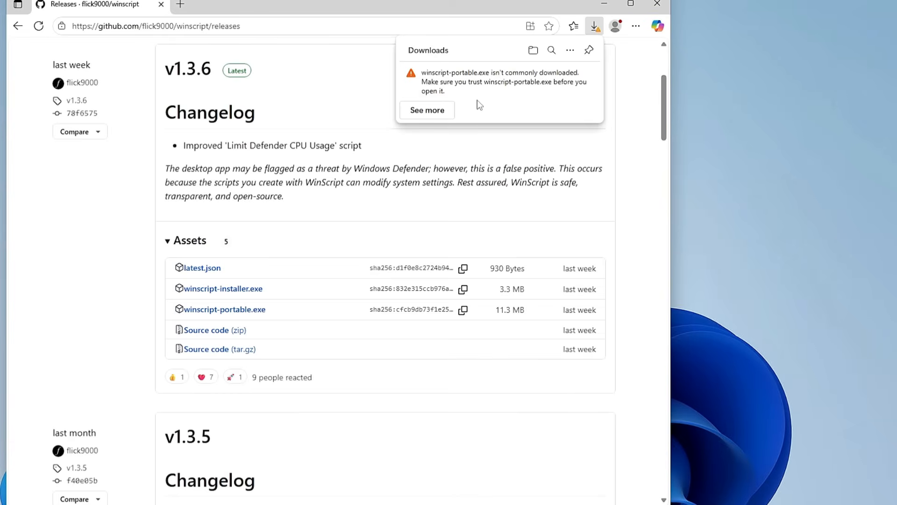
{"action": "mouse_move", "coordinate": [584, 83]}
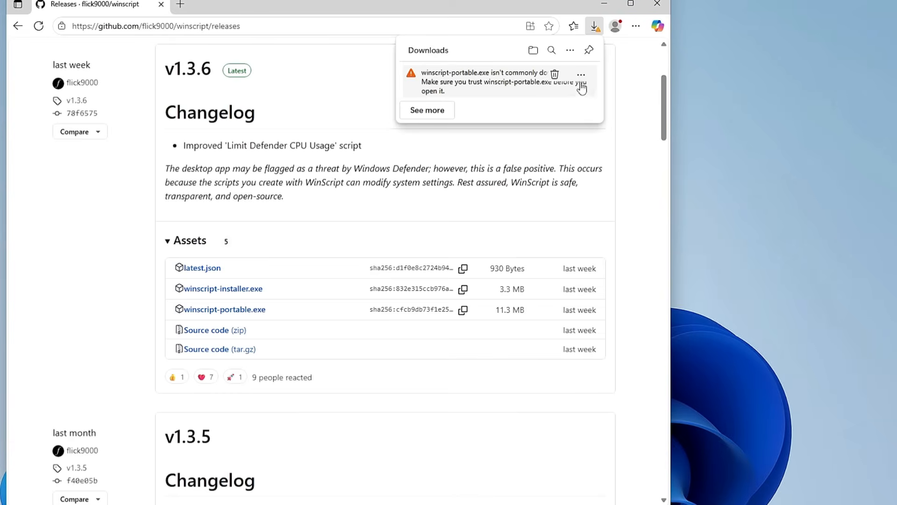
{"action": "left_click", "coordinate": [582, 77]}
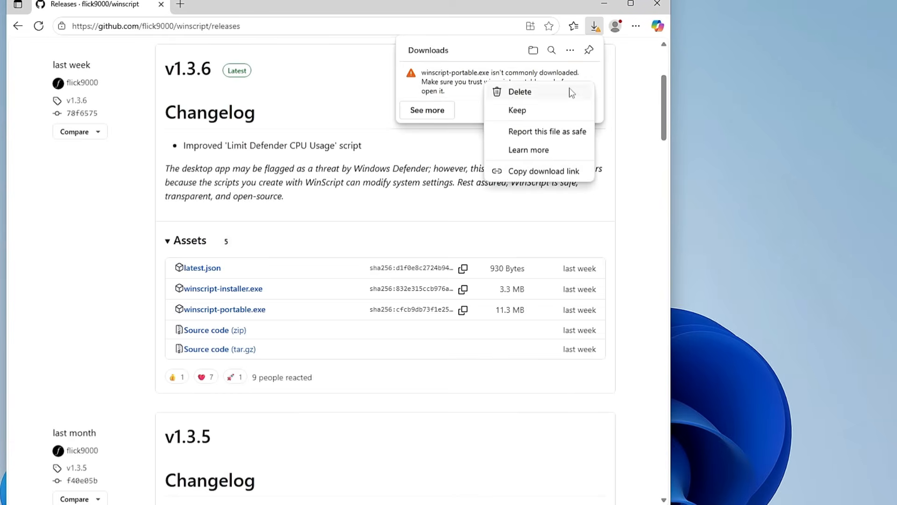
{"action": "left_click", "coordinate": [517, 110]}
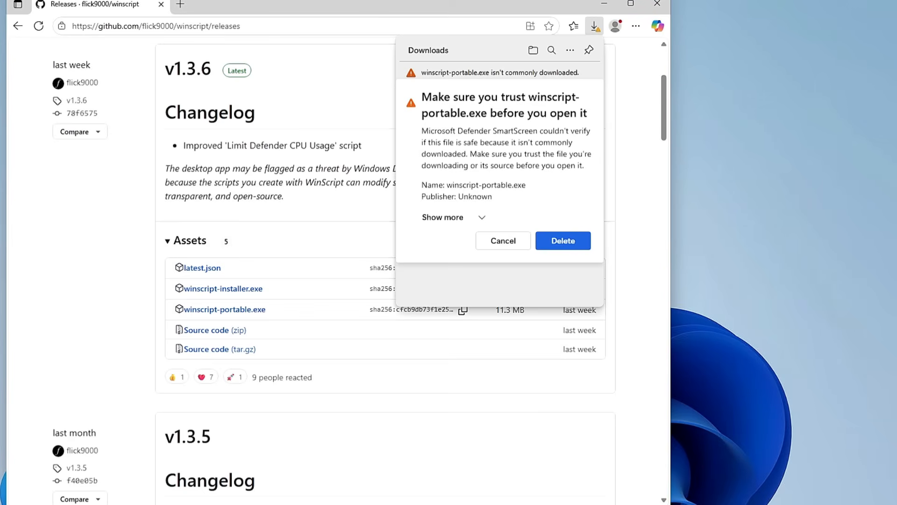
{"action": "left_click", "coordinate": [481, 217]}
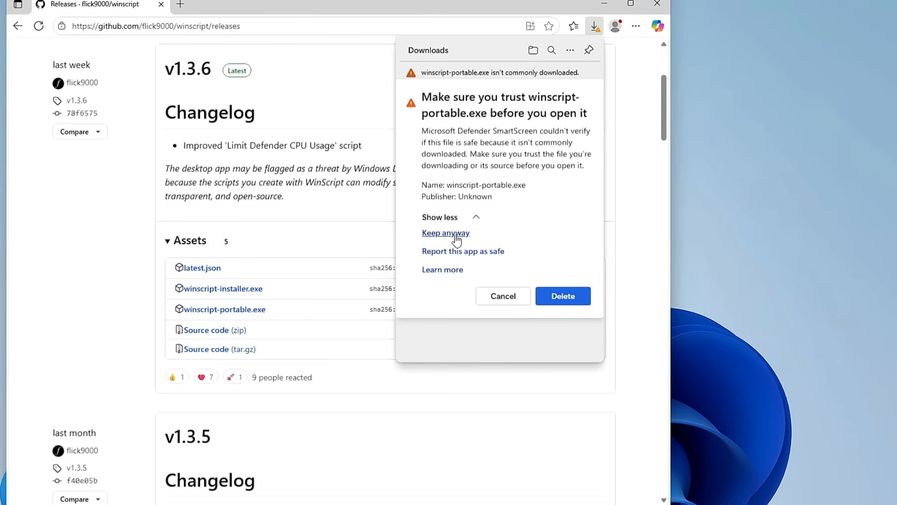
{"action": "left_click", "coordinate": [460, 235]}
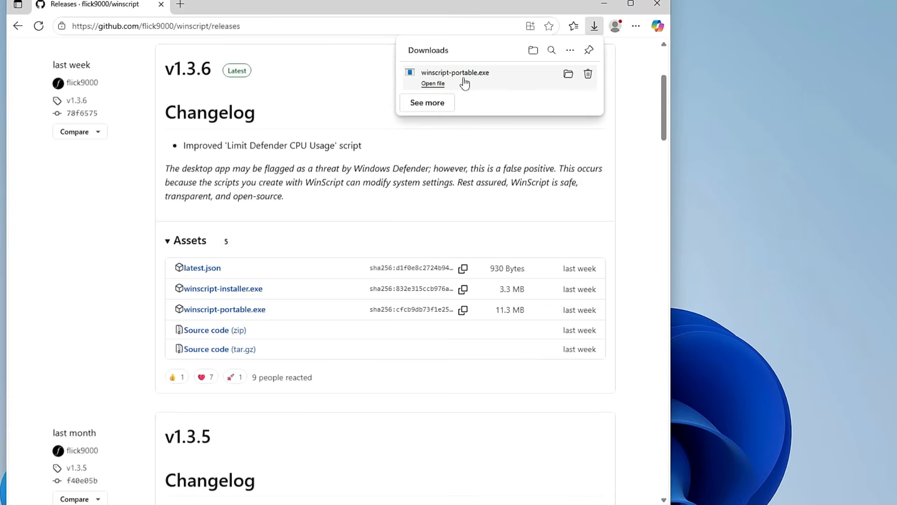
- Run the downloaded winscript-portable.exe and allow it to start
{"action": "left_click", "coordinate": [465, 84]}
{"action": "left_click", "coordinate": [353, 367]}
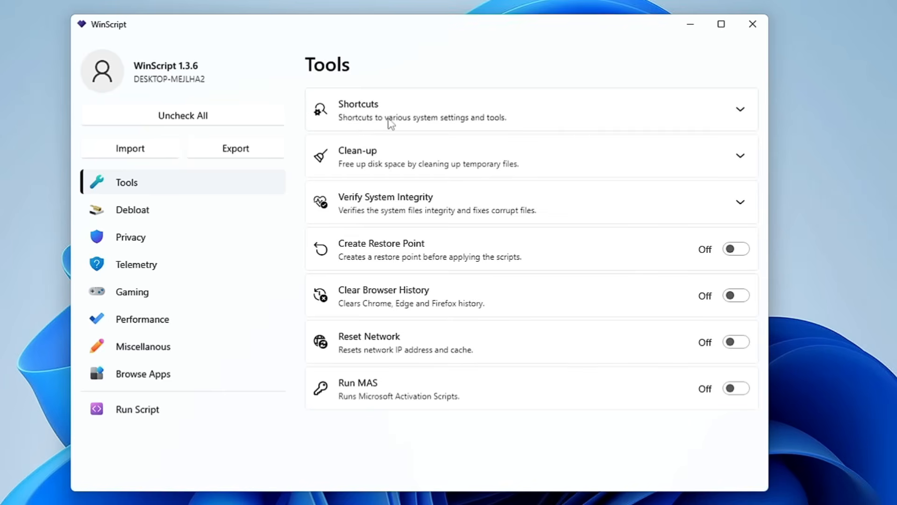
- Open the Visual Effects settings from the Tools shortcuts and bring the dialog fully into view
{"action": "left_click", "coordinate": [741, 116]}
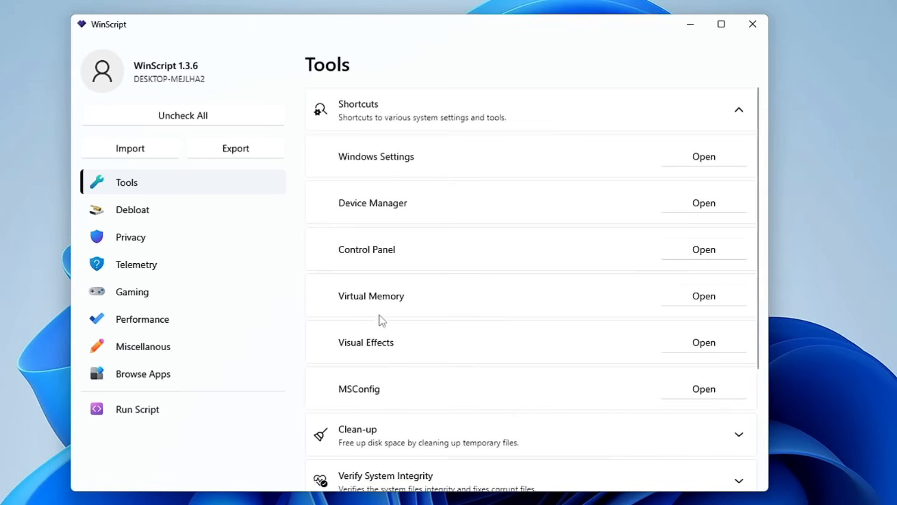
{"action": "left_click", "coordinate": [703, 352]}
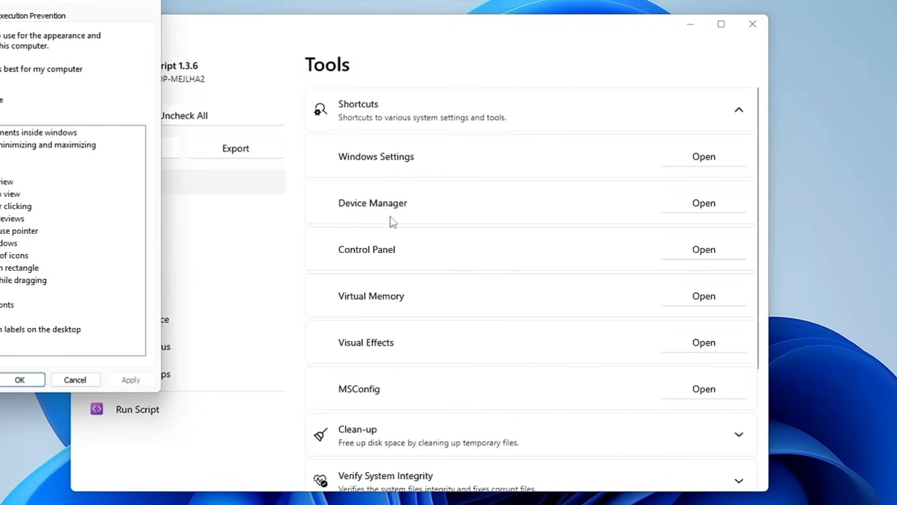
{"action": "left_click_drag", "start_coordinate": [41, 3], "coordinate": [652, 45]}
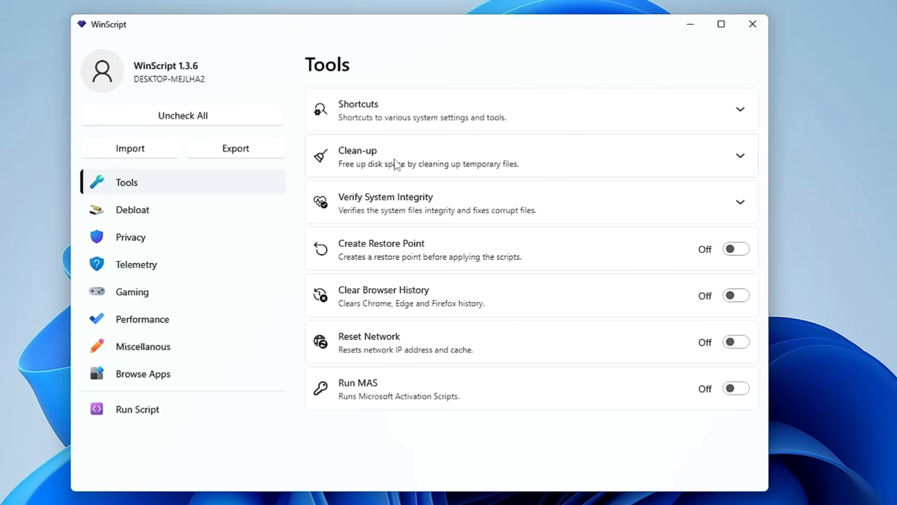
- Review the Clean-up tools, and enable SFC (System File Checker) and DISM under Verify System Integrity
{"action": "left_click", "coordinate": [747, 158]}
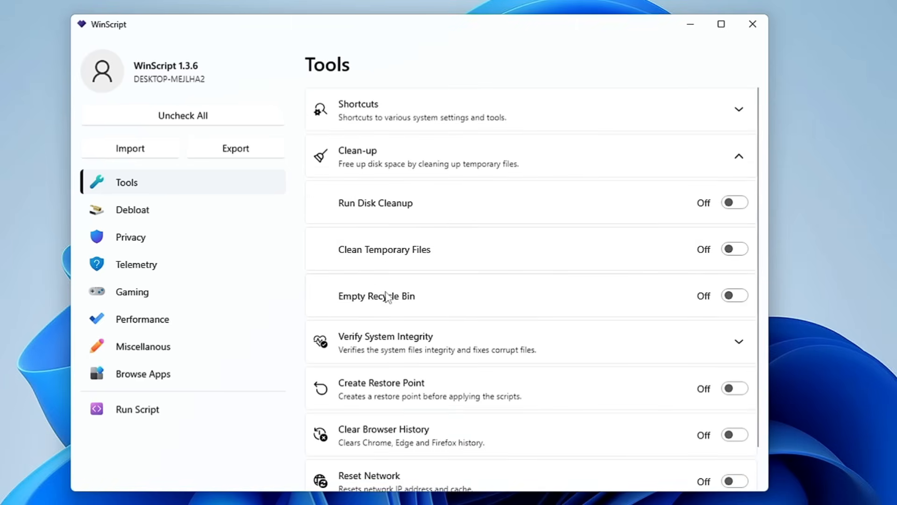
{"action": "scroll", "coordinate": [385, 297], "scroll_direction": "down", "scroll_amount": 1}
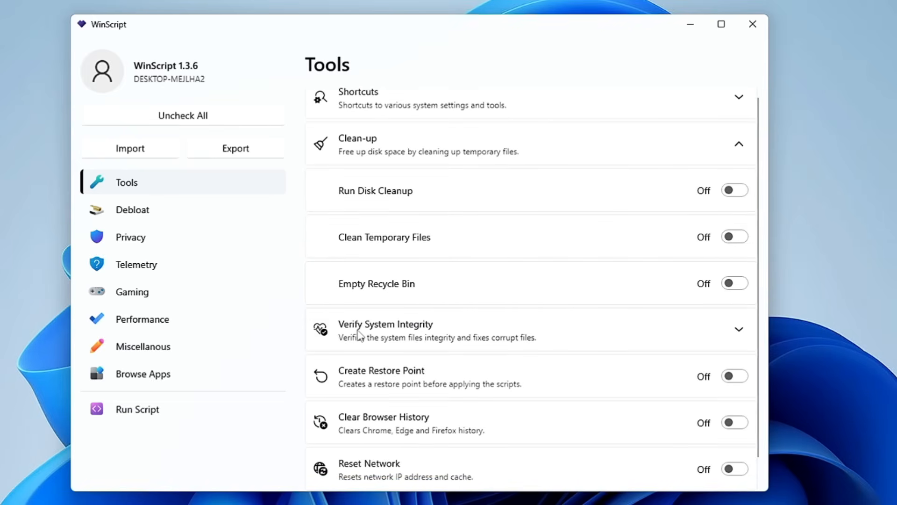
{"action": "left_click", "coordinate": [606, 342]}
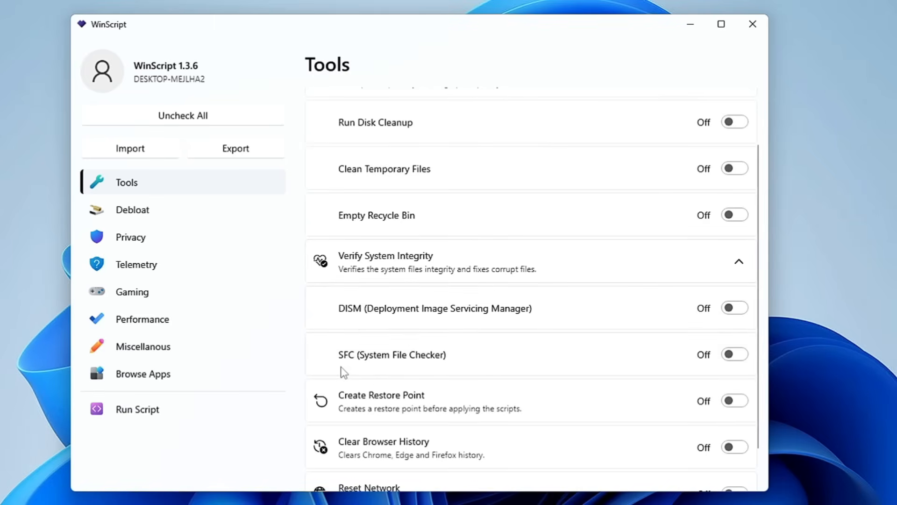
{"action": "left_click", "coordinate": [733, 356]}
{"action": "left_click", "coordinate": [733, 310]}
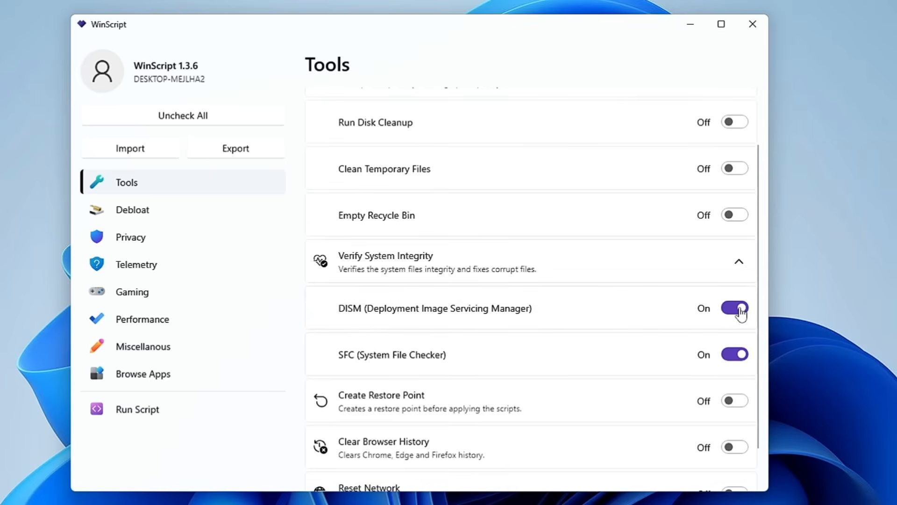
- Enable the Clear Browser History and Reset Network tools
{"action": "scroll", "coordinate": [369, 308], "scroll_direction": "down", "scroll_amount": 2}
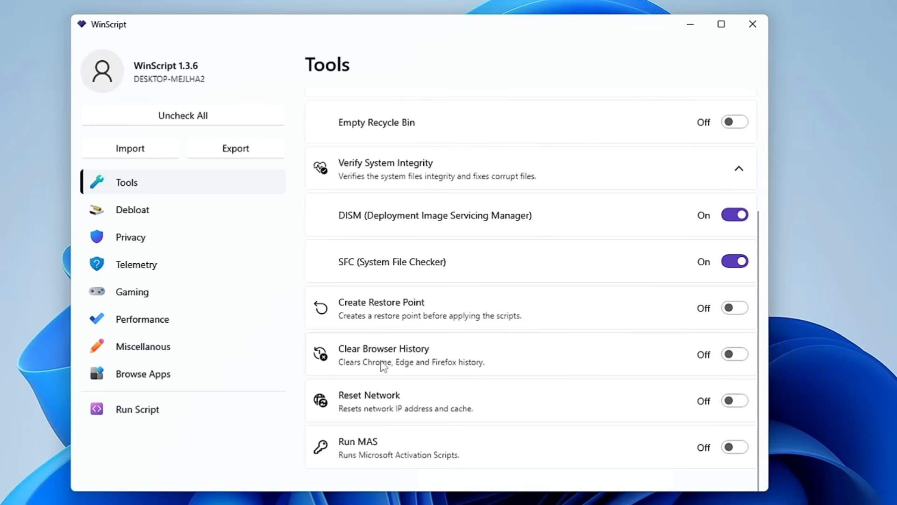
{"action": "left_click", "coordinate": [734, 356]}
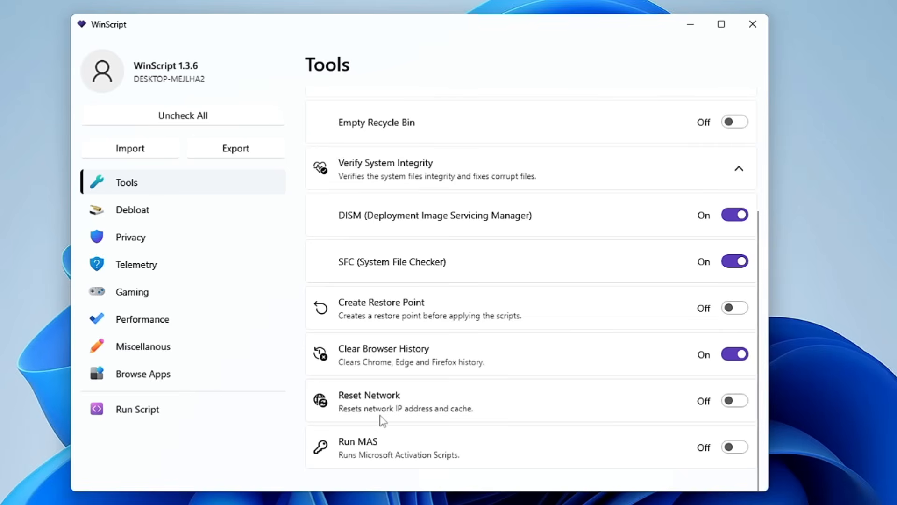
{"action": "left_click", "coordinate": [734, 403]}
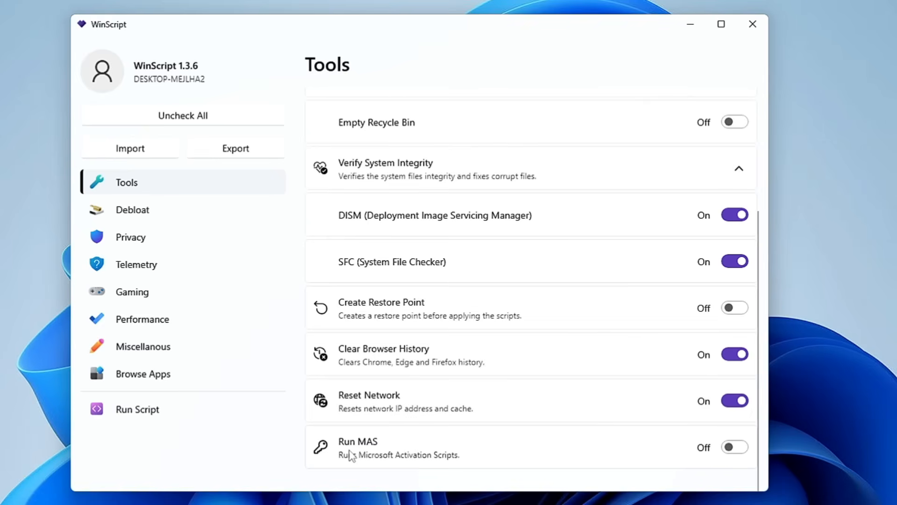
- In the Debloat category, enable Remove Microsoft Apps and Remove Xbox under Windows Apps
{"action": "left_click", "coordinate": [172, 211]}
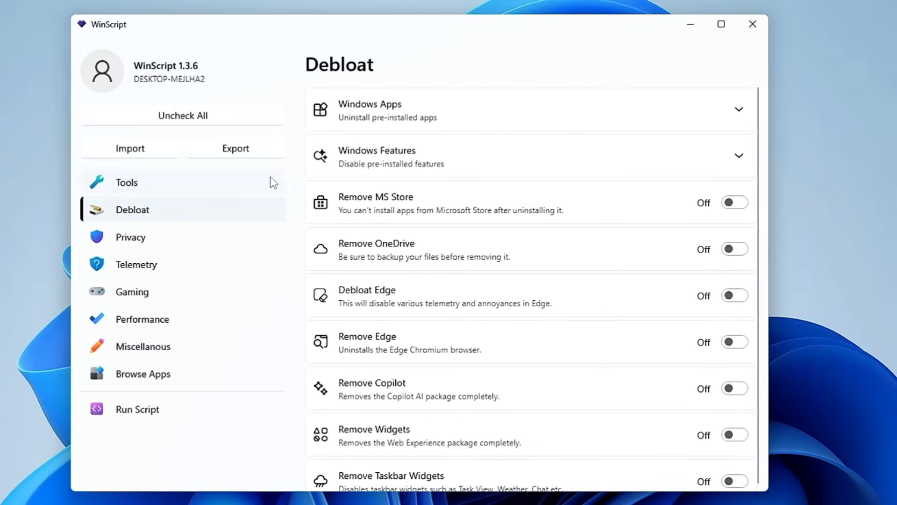
{"action": "left_click", "coordinate": [740, 113]}
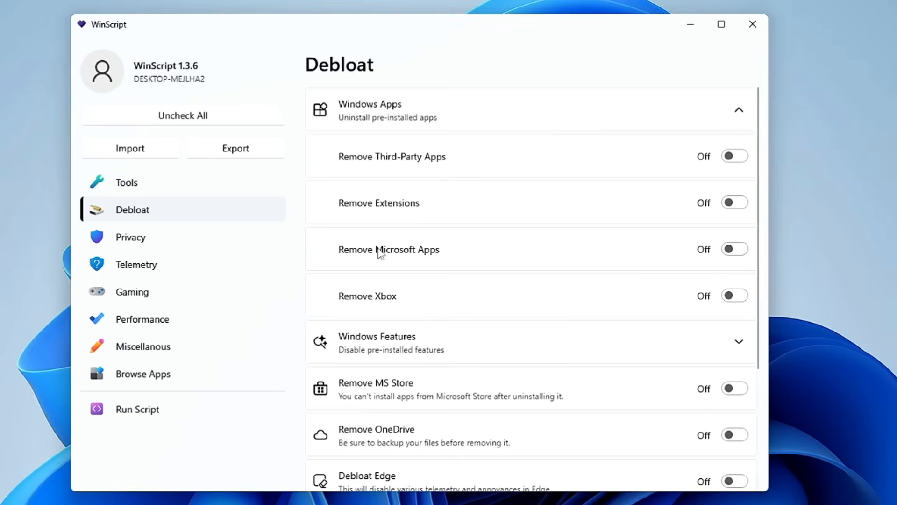
{"action": "left_click", "coordinate": [733, 249]}
{"action": "left_click", "coordinate": [735, 296]}
- Under Windows Features, choose to disable Consumer Features, Recall, Internet Explorer, Fax & Scan and Media Player
{"action": "scroll", "coordinate": [547, 261], "scroll_direction": "down", "scroll_amount": 1}
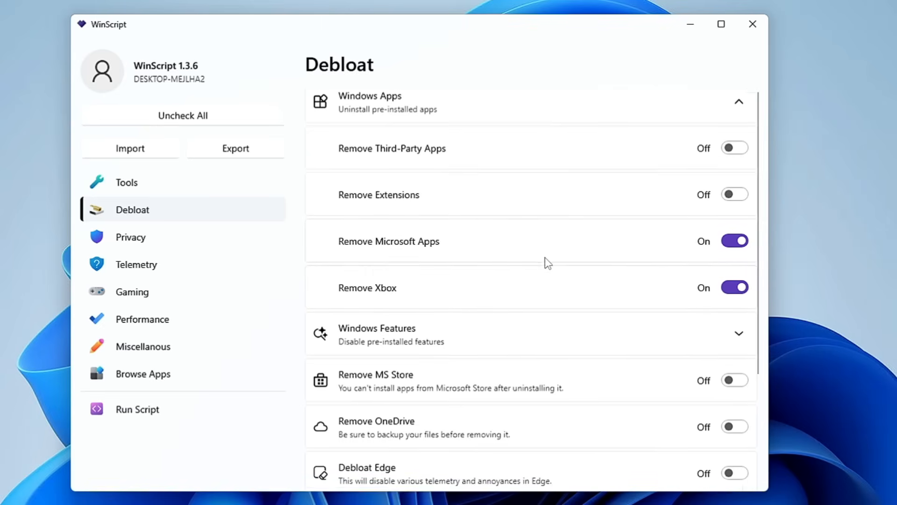
{"action": "scroll", "coordinate": [545, 257], "scroll_direction": "down", "scroll_amount": 3}
{"action": "left_click", "coordinate": [738, 210]}
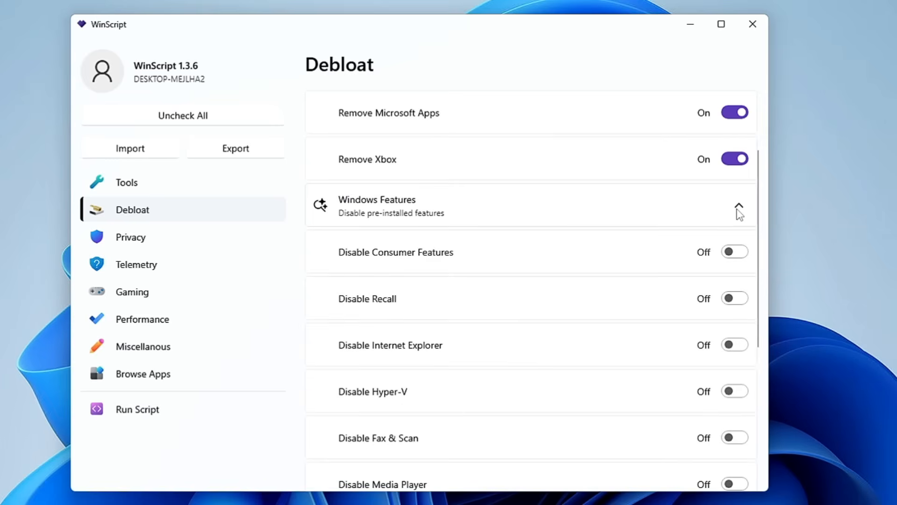
{"action": "scroll", "coordinate": [628, 270], "scroll_direction": "down", "scroll_amount": 2}
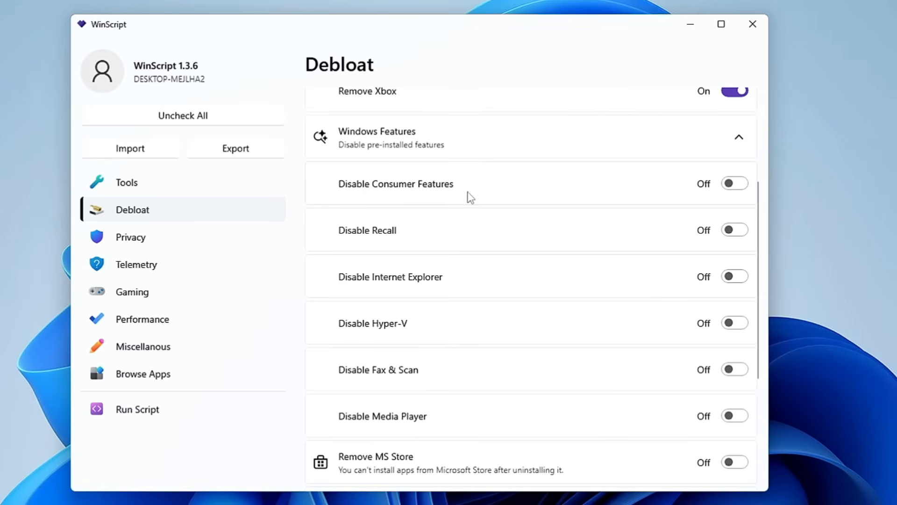
{"action": "left_click", "coordinate": [739, 183]}
{"action": "left_click", "coordinate": [740, 237]}
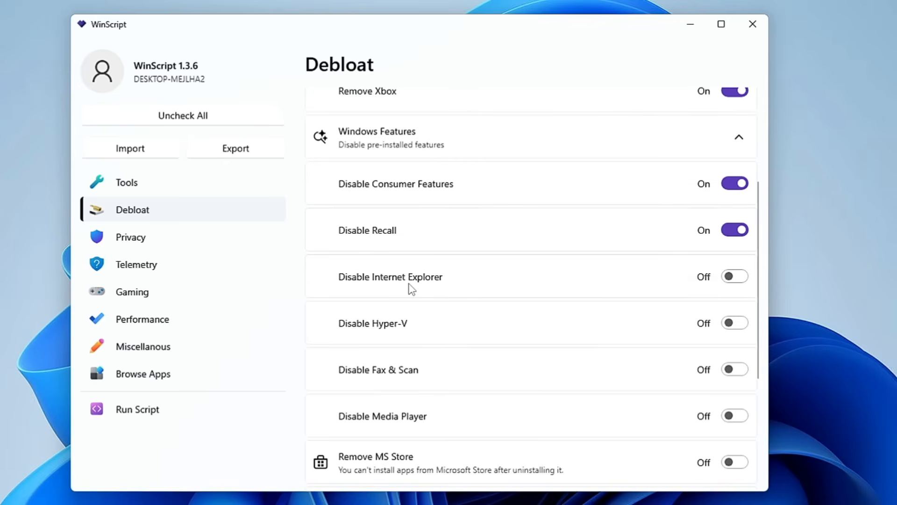
{"action": "left_click", "coordinate": [727, 282]}
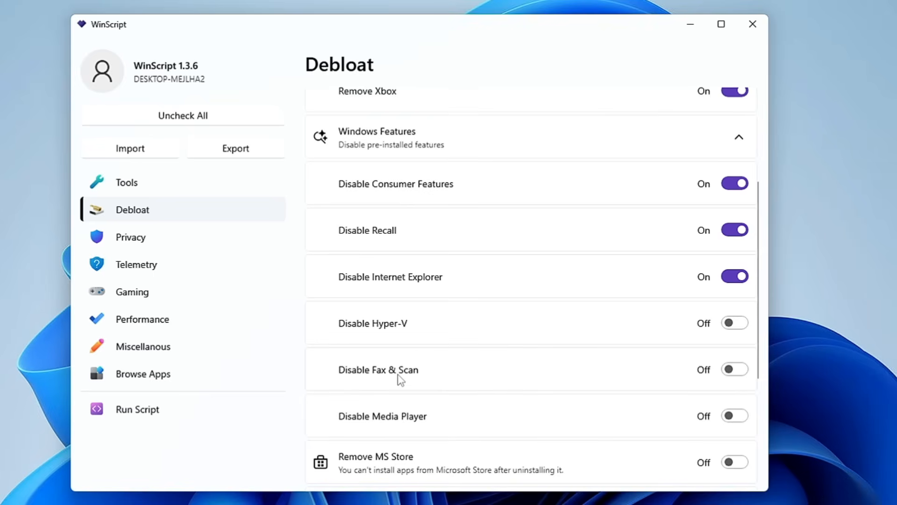
{"action": "left_click", "coordinate": [732, 370]}
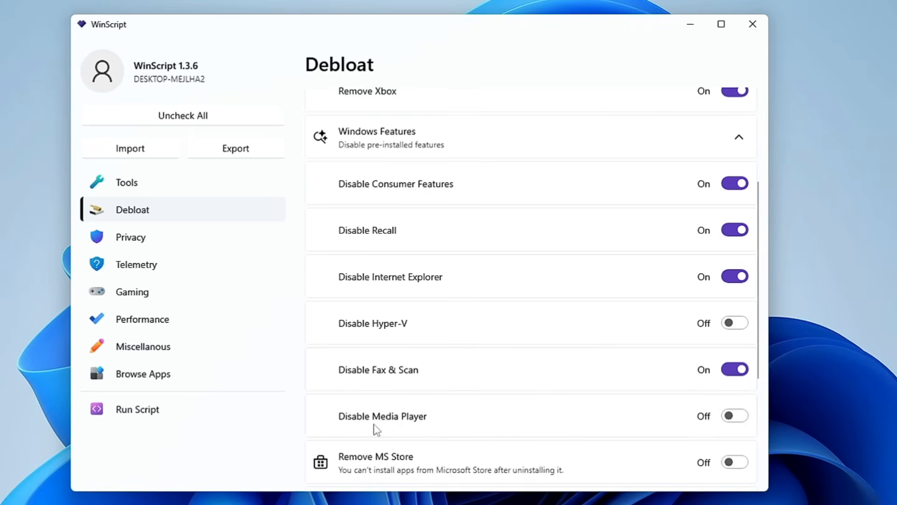
{"action": "left_click", "coordinate": [732, 416]}
- Enable Remove OneDrive and look over the remaining Debloat options
{"action": "scroll", "coordinate": [374, 335], "scroll_direction": "down", "scroll_amount": 3}
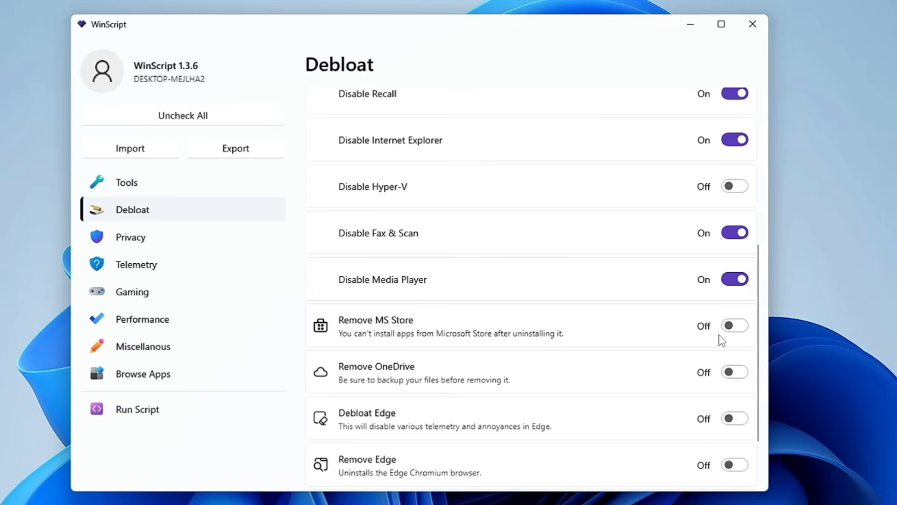
{"action": "scroll", "coordinate": [399, 378], "scroll_direction": "down", "scroll_amount": 2}
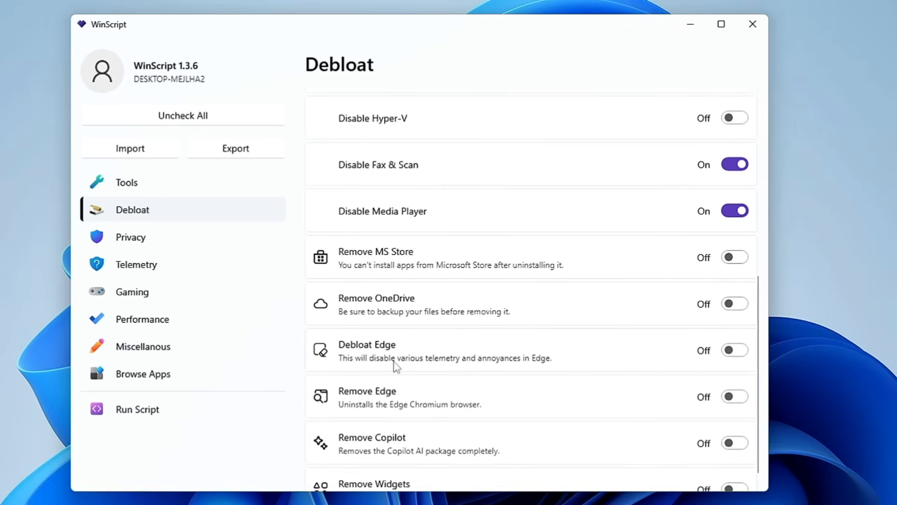
{"action": "scroll", "coordinate": [399, 392], "scroll_direction": "down", "scroll_amount": 2}
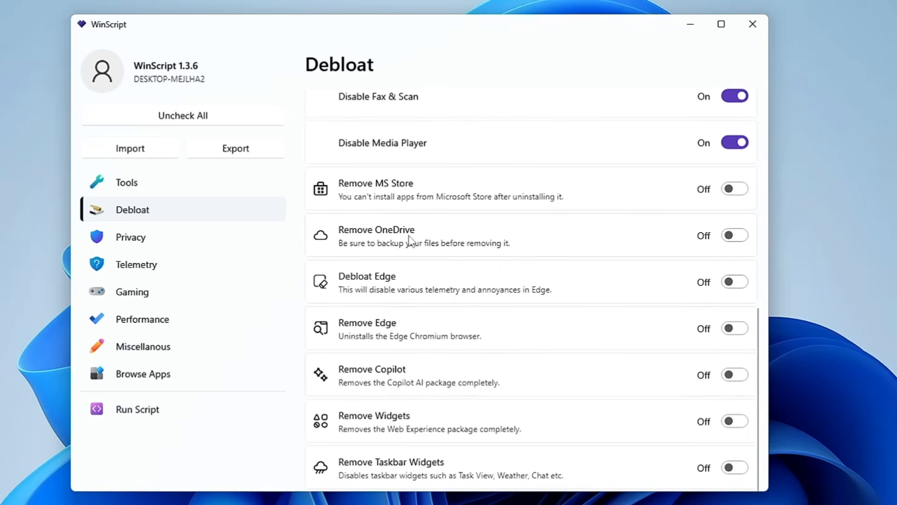
{"action": "left_click", "coordinate": [733, 236]}
{"action": "left_click", "coordinate": [549, 270]}
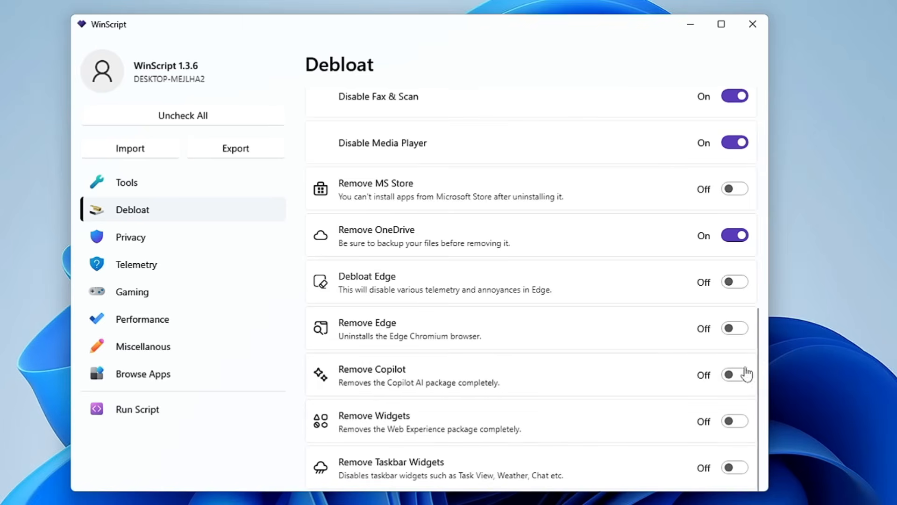
{"action": "scroll", "coordinate": [412, 408], "scroll_direction": "down", "scroll_amount": 1}
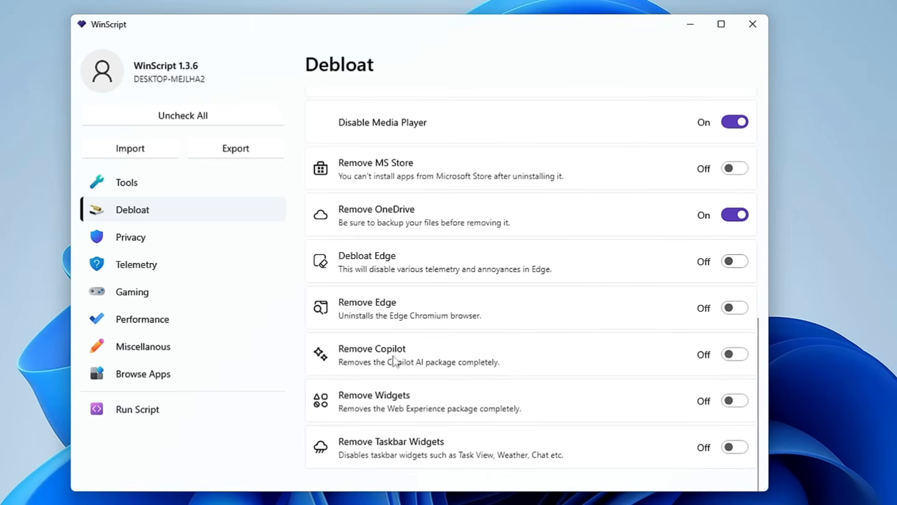
{"action": "scroll", "coordinate": [456, 427], "scroll_direction": "up", "scroll_amount": 10}
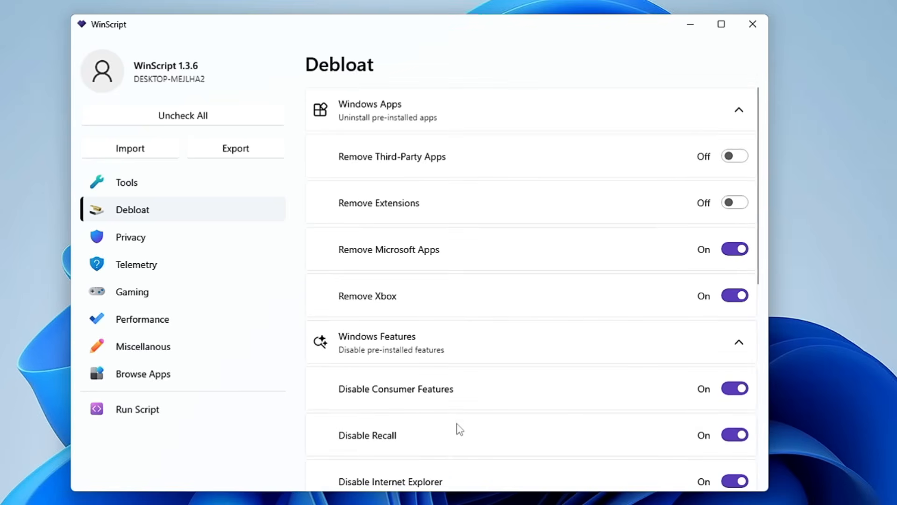
- Look through the Disable App Access options in the Privacy category
{"action": "left_click", "coordinate": [153, 249]}
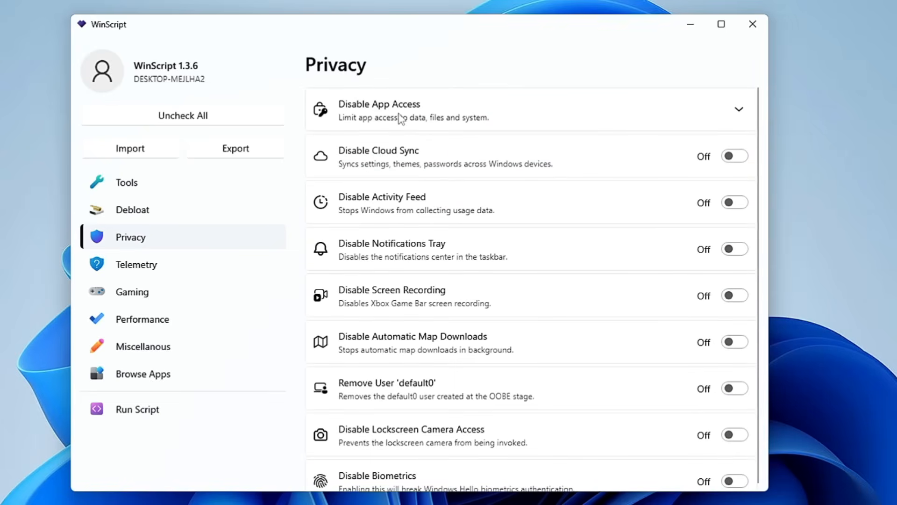
{"action": "left_click", "coordinate": [739, 112]}
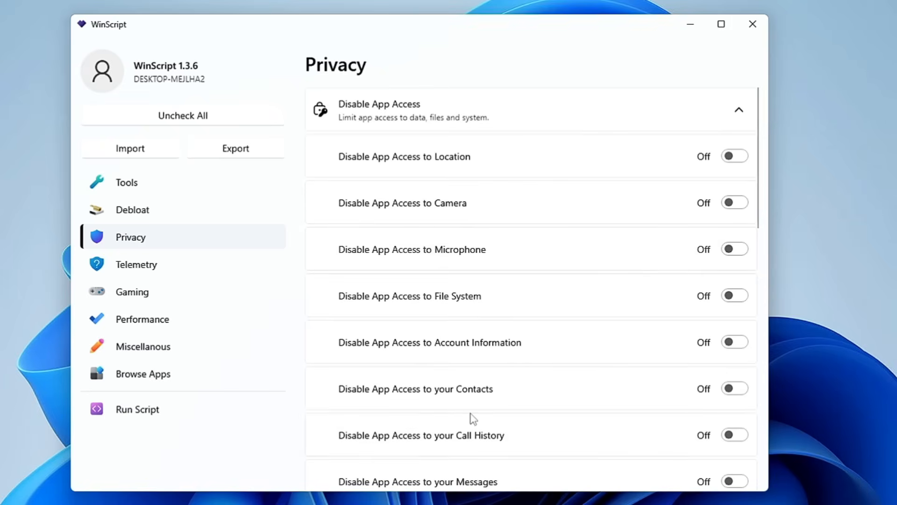
{"action": "scroll", "coordinate": [471, 415], "scroll_direction": "down", "scroll_amount": 3}
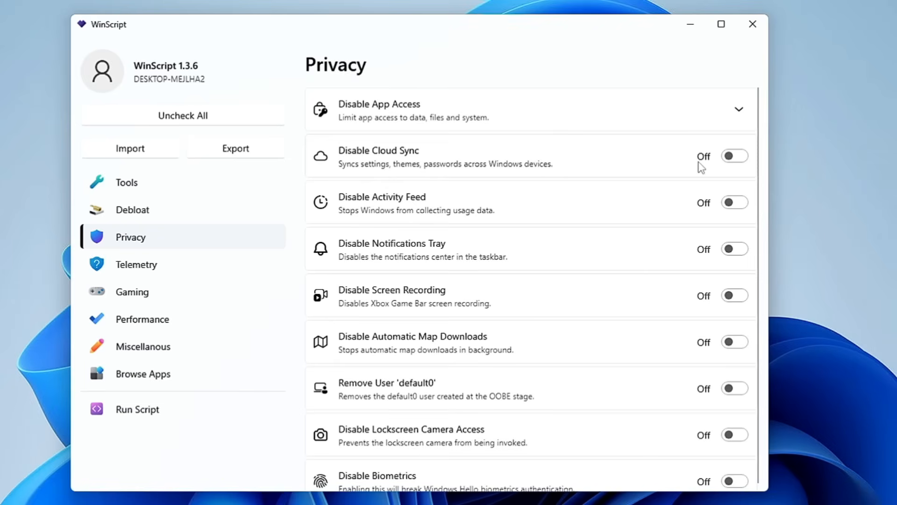
- Enable the privacy options Disable Activity Feed, Disable Notifications Tray, Disable Automatic Map Downloads and Disable Biometrics
{"action": "left_click", "coordinate": [733, 206]}
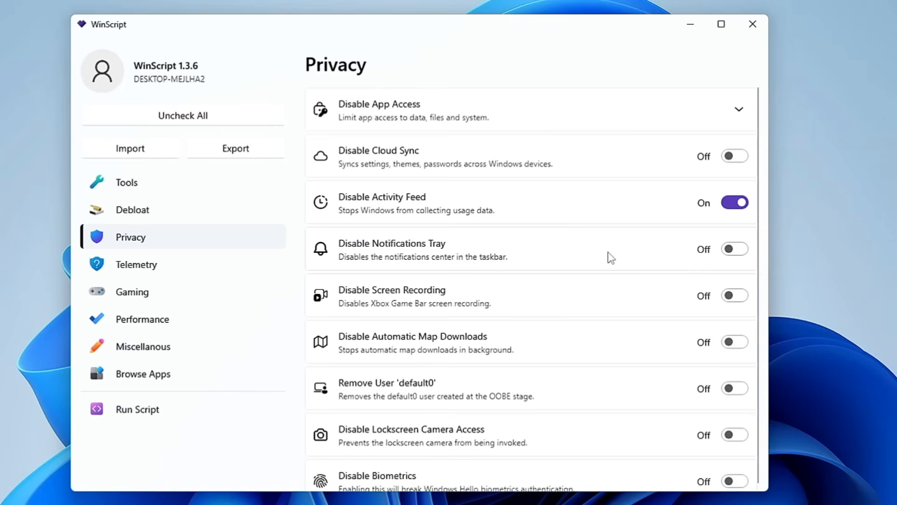
{"action": "left_click", "coordinate": [732, 260]}
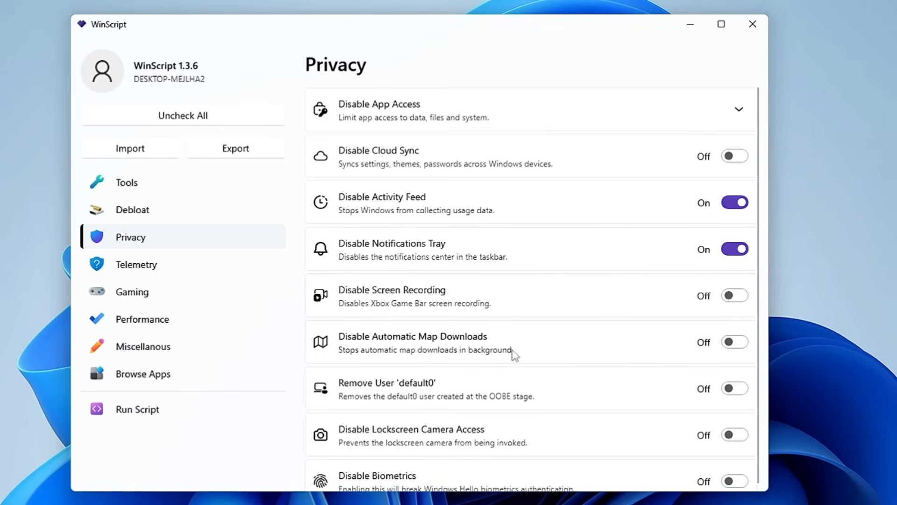
{"action": "left_click", "coordinate": [740, 348]}
{"action": "scroll", "coordinate": [555, 354], "scroll_direction": "down", "scroll_amount": 1}
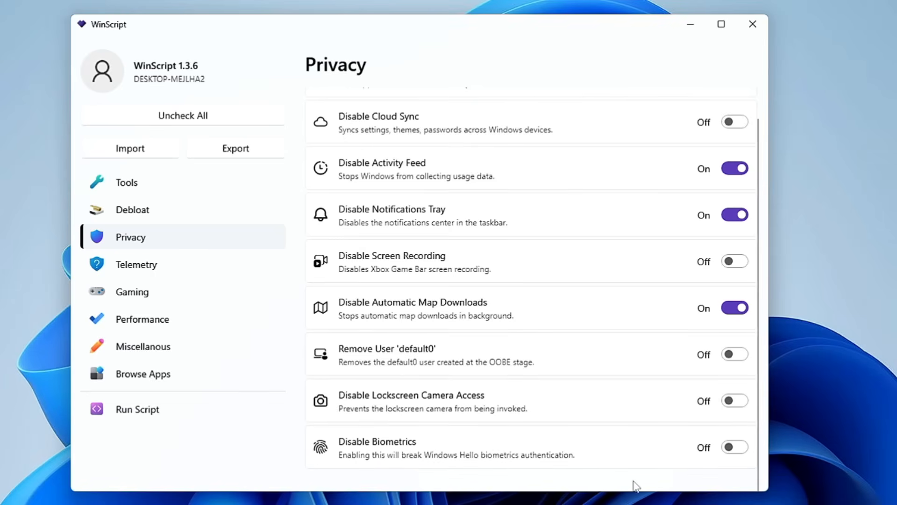
{"action": "left_click", "coordinate": [735, 448]}
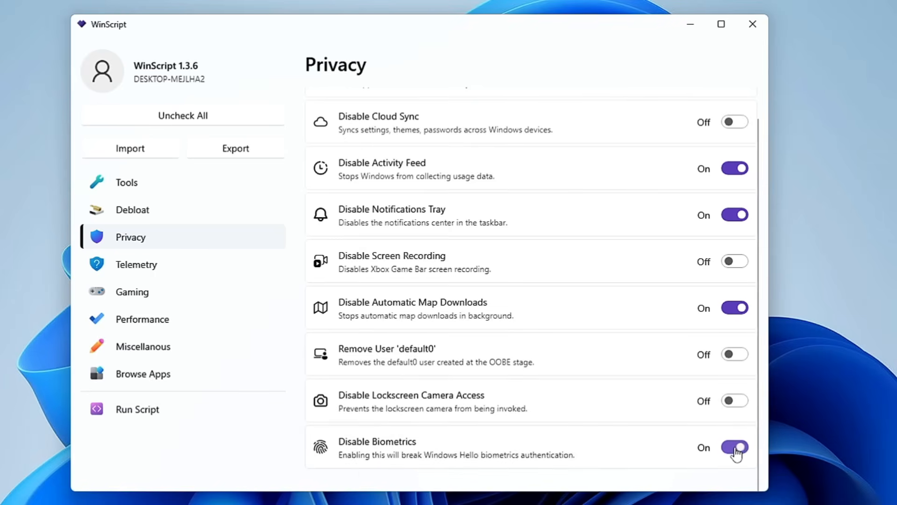
- In the Telemetry category, choose to disable Windows, Windows Update, Windows Search and Office telemetry
{"action": "left_click", "coordinate": [155, 275]}
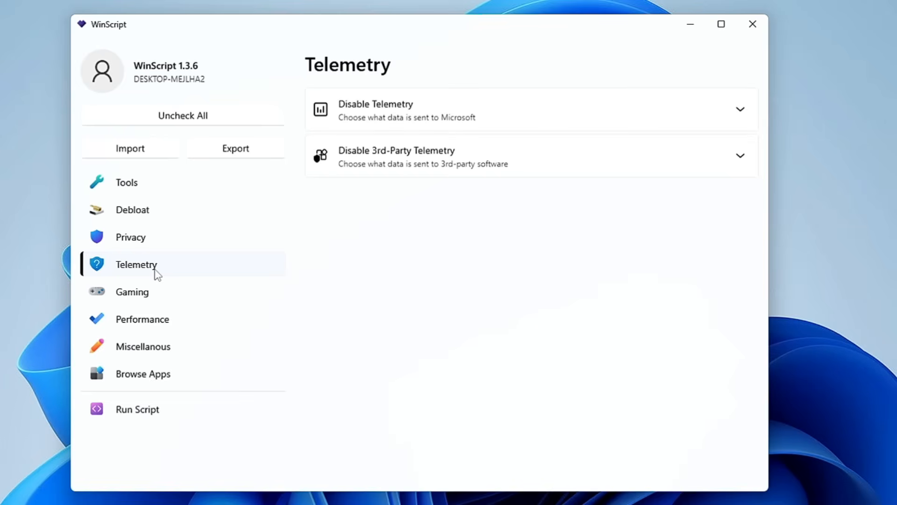
{"action": "left_click", "coordinate": [562, 119]}
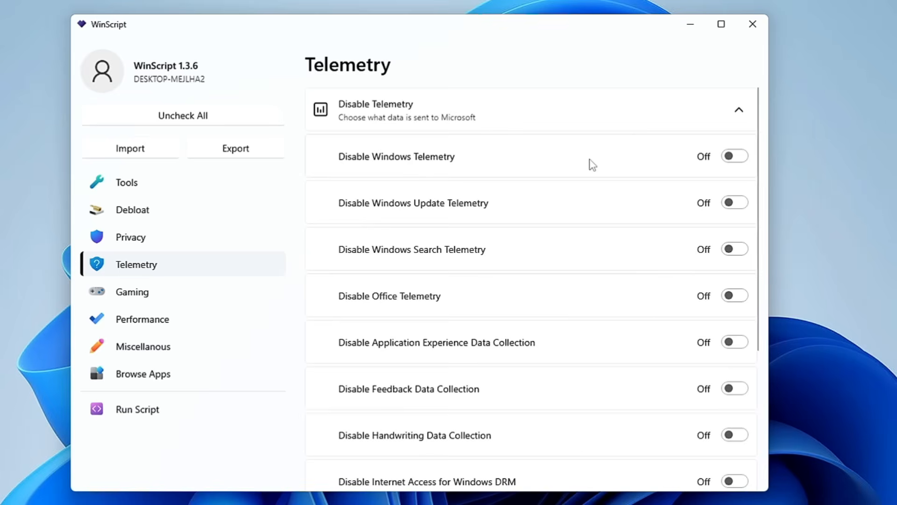
{"action": "left_click", "coordinate": [735, 160]}
{"action": "left_click", "coordinate": [746, 210]}
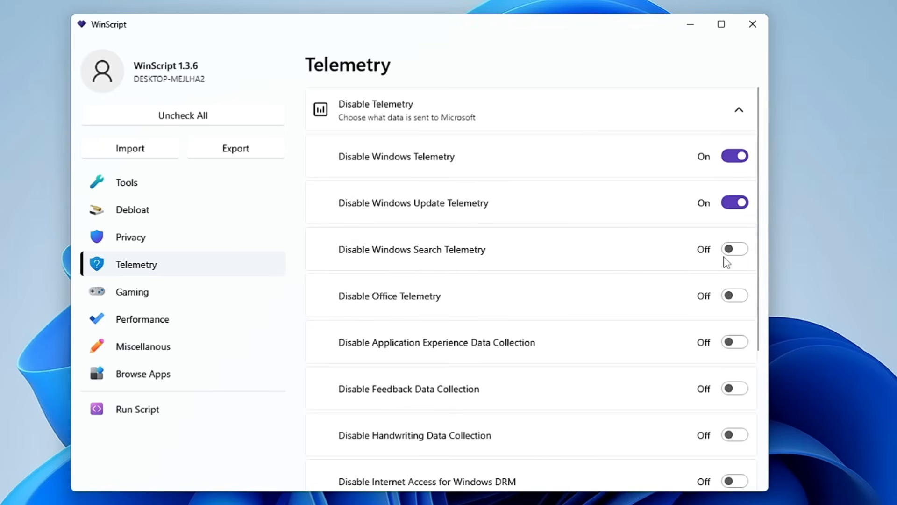
{"action": "scroll", "coordinate": [522, 263], "scroll_direction": "down", "scroll_amount": 1}
{"action": "left_click", "coordinate": [742, 188]}
{"action": "left_click", "coordinate": [729, 228]}
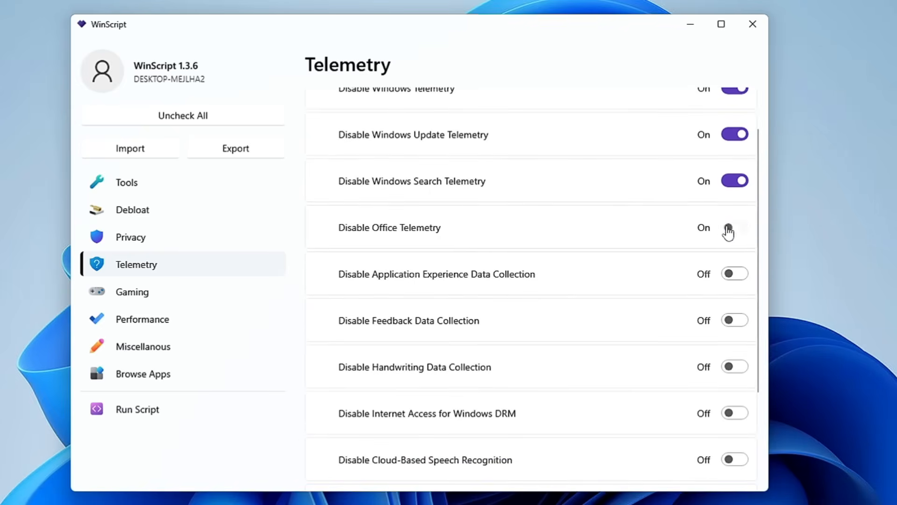
- Turn on the telemetry options Disable Feedback Data Collection, Disable Handwriting Data Collection and Disable Internet Access for Windows DRM
{"action": "left_click", "coordinate": [727, 324]}
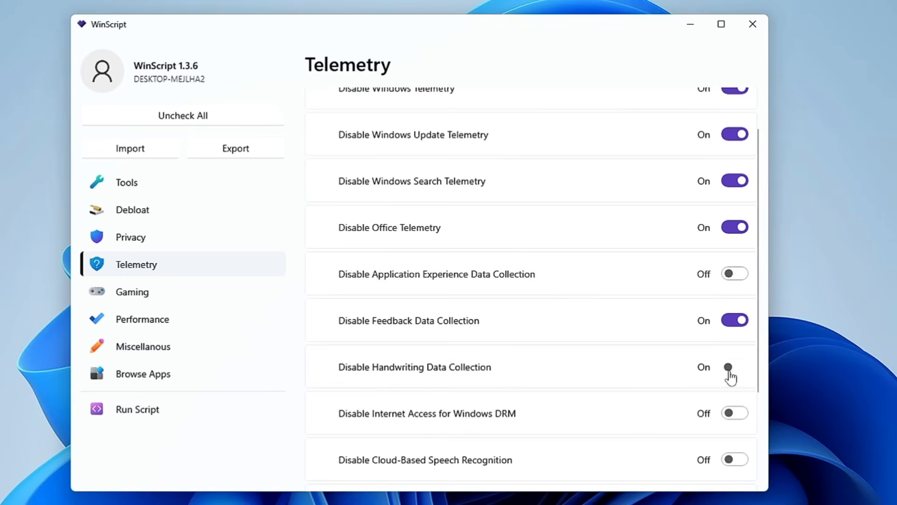
{"action": "left_click", "coordinate": [731, 369]}
{"action": "scroll", "coordinate": [583, 415], "scroll_direction": "down", "scroll_amount": 2}
{"action": "left_click", "coordinate": [742, 347]}
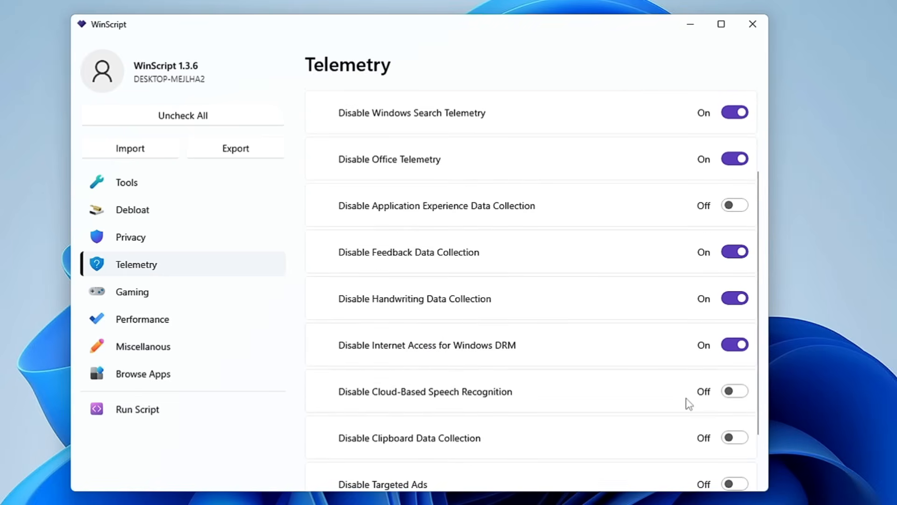
- Choose to disable cloud-based speech recognition, clipboard data collection and targeted ads, and opt out of privacy consent
{"action": "left_click", "coordinate": [729, 396]}
{"action": "scroll", "coordinate": [678, 404], "scroll_direction": "down", "scroll_amount": 3}
{"action": "left_click", "coordinate": [734, 308]}
{"action": "left_click", "coordinate": [733, 354]}
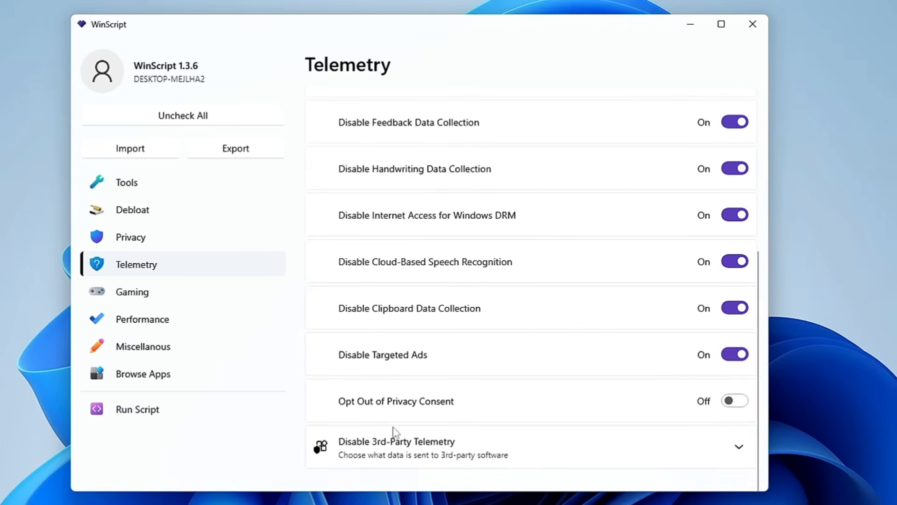
{"action": "left_click", "coordinate": [738, 403]}
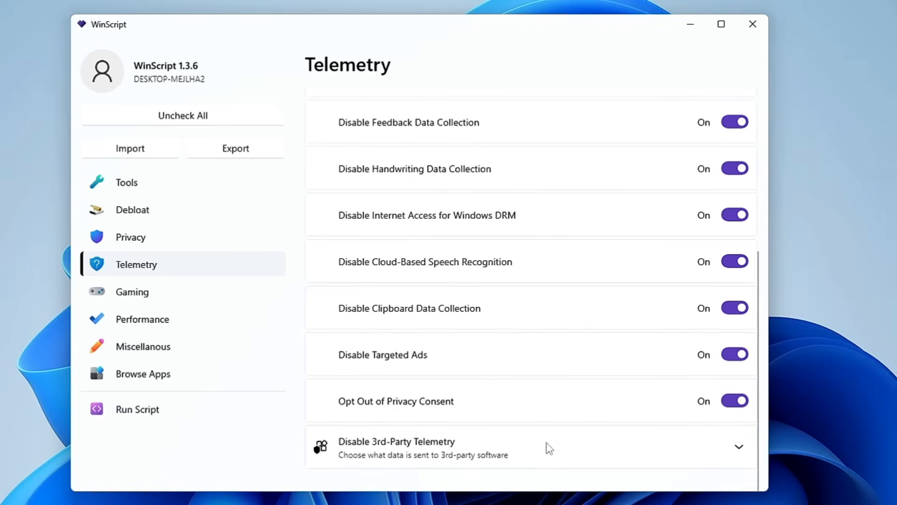
- Look through the Disable 3rd-Party Telemetry options and enable Disable CCleaner Telemetry
{"action": "left_click", "coordinate": [553, 449]}
{"action": "scroll", "coordinate": [555, 450], "scroll_direction": "down", "scroll_amount": 6}
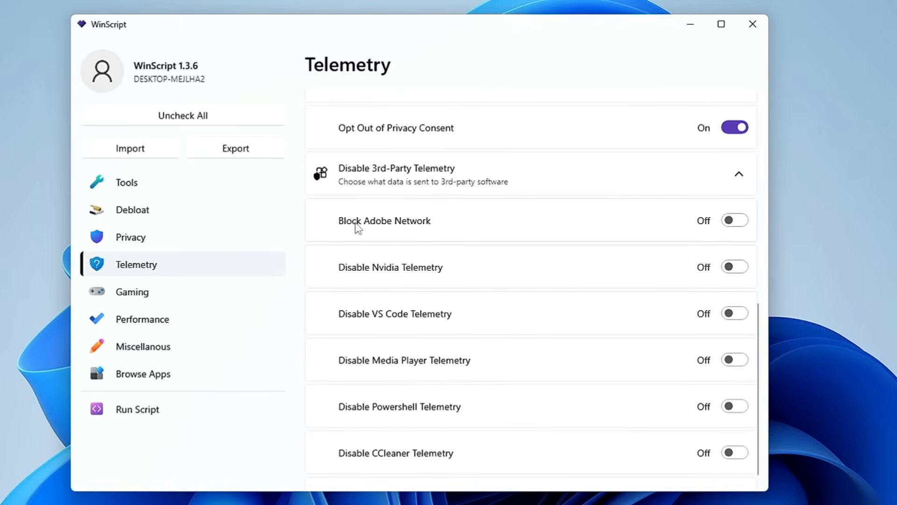
{"action": "scroll", "coordinate": [447, 208], "scroll_direction": "down", "scroll_amount": 2}
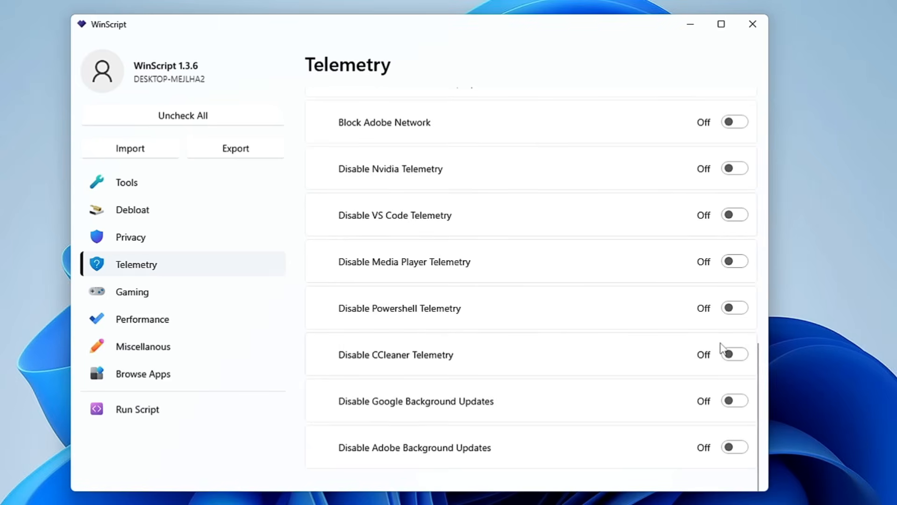
{"action": "left_click", "coordinate": [733, 360]}
- In the Gaming category, enable Disable Mouse Acceleration and Disable Game Bar
{"action": "left_click", "coordinate": [177, 301]}
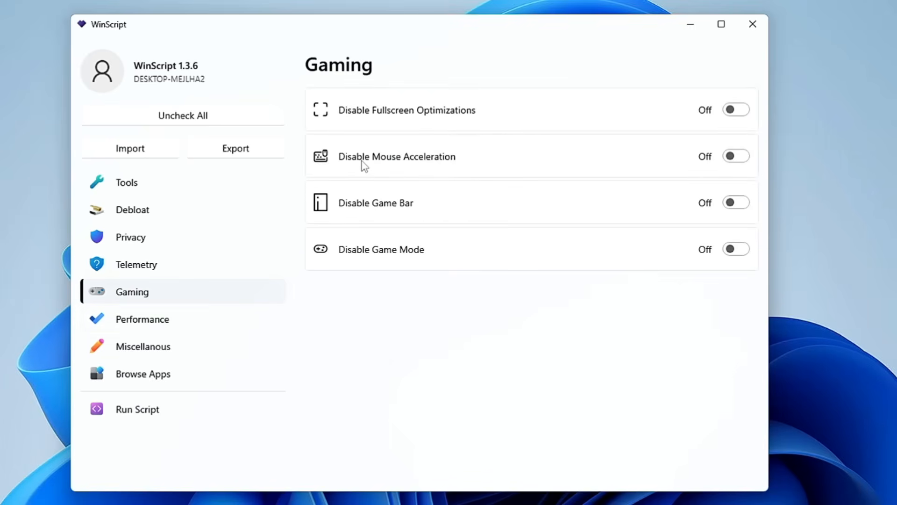
{"action": "left_click", "coordinate": [740, 159]}
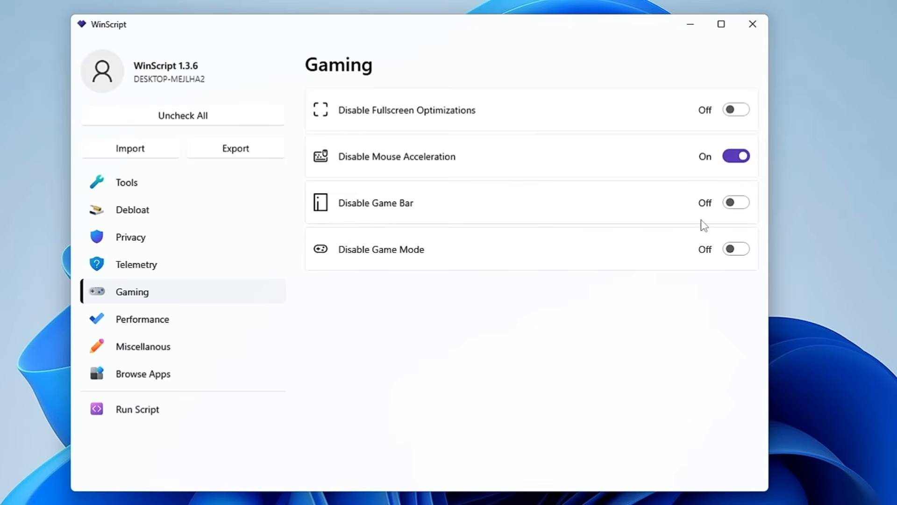
{"action": "left_click", "coordinate": [737, 207]}
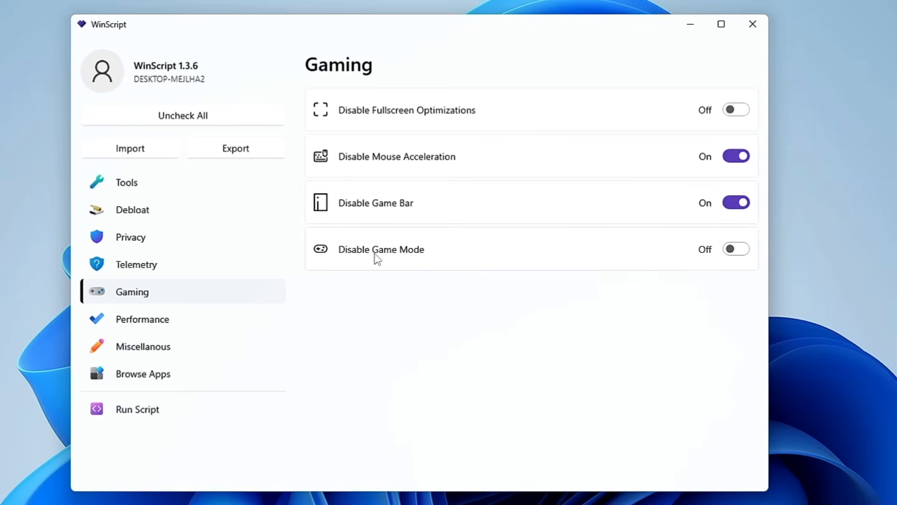
- In the Performance category, choose Cloudflare DNS as the DNS server
{"action": "left_click", "coordinate": [161, 324]}
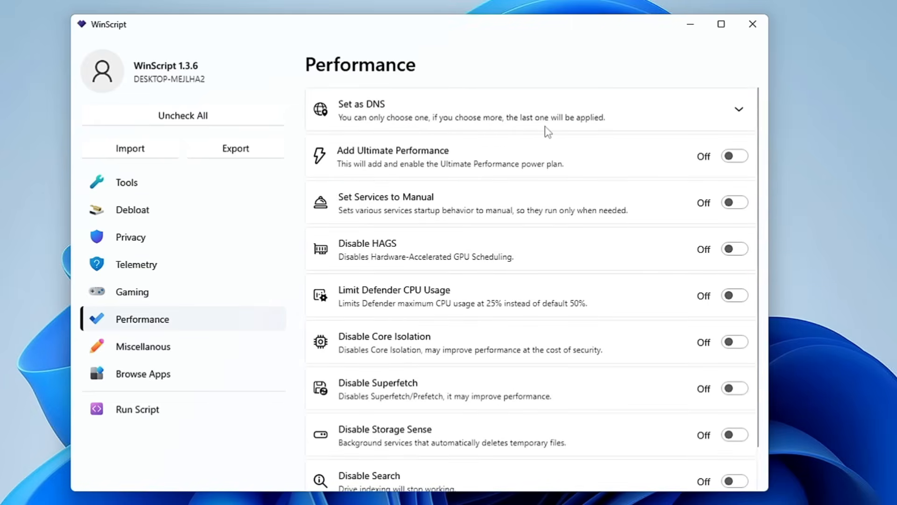
{"action": "left_click", "coordinate": [739, 112]}
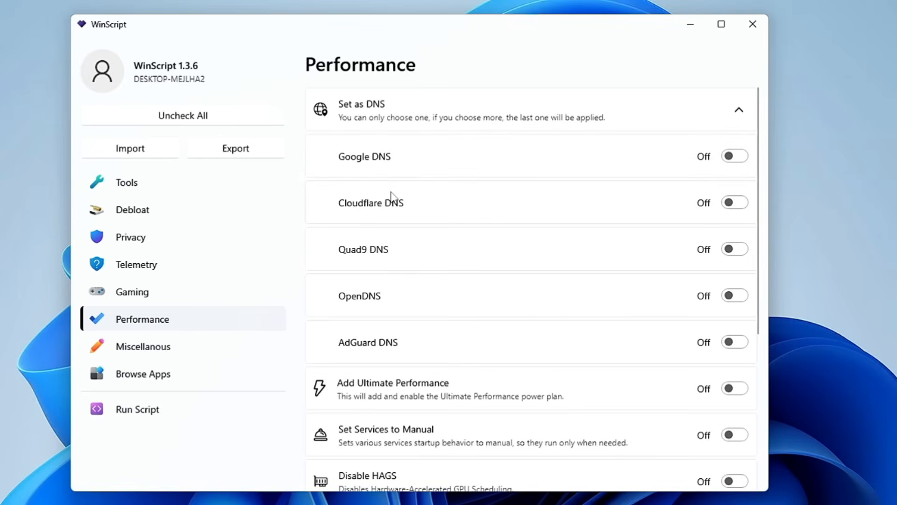
{"action": "left_click", "coordinate": [737, 204]}
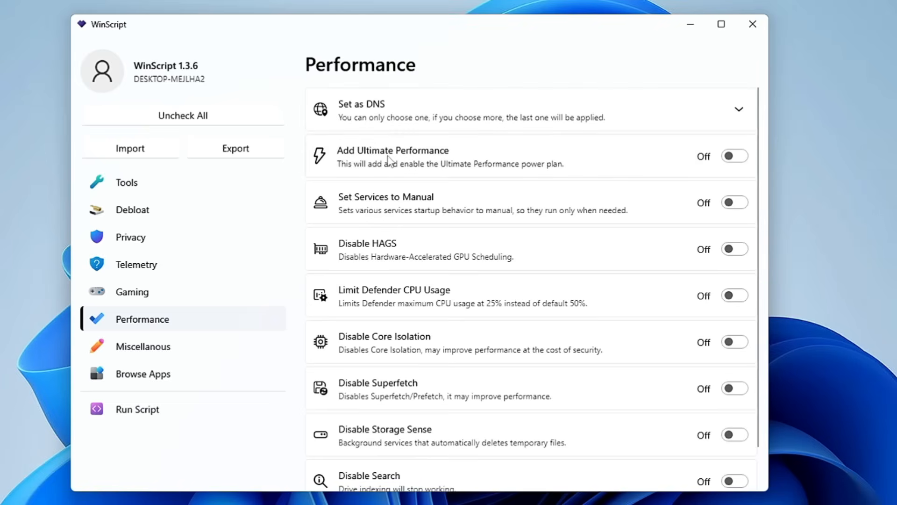
- Open the Windows Power Options with powercfg.cpl, check the available power plans, and return to WinScript
{"action": "left_click", "coordinate": [383, 494]}
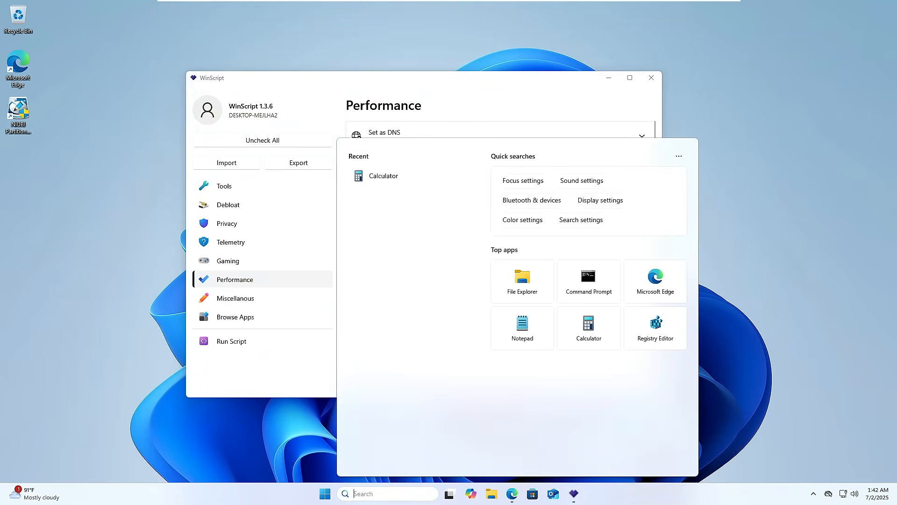
{"action": "type", "text": "pow"}
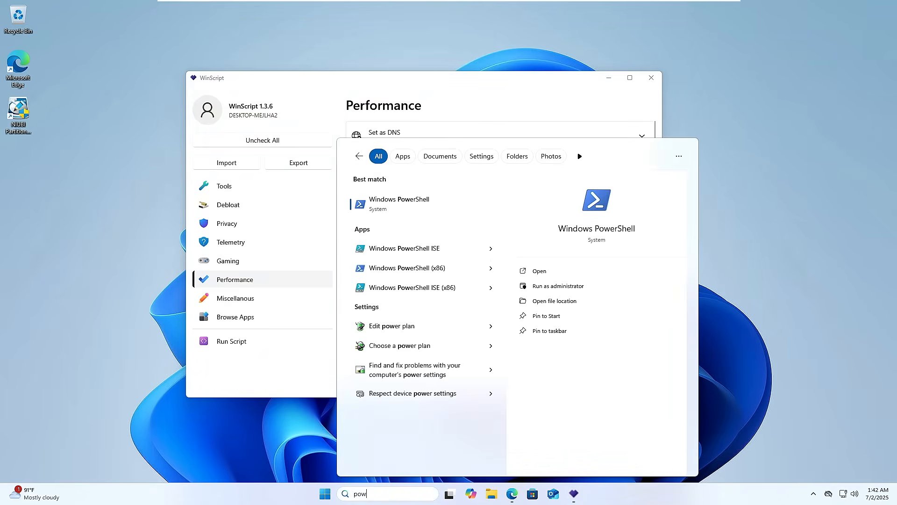
{"action": "type", "text": "ercfg.cpl"}
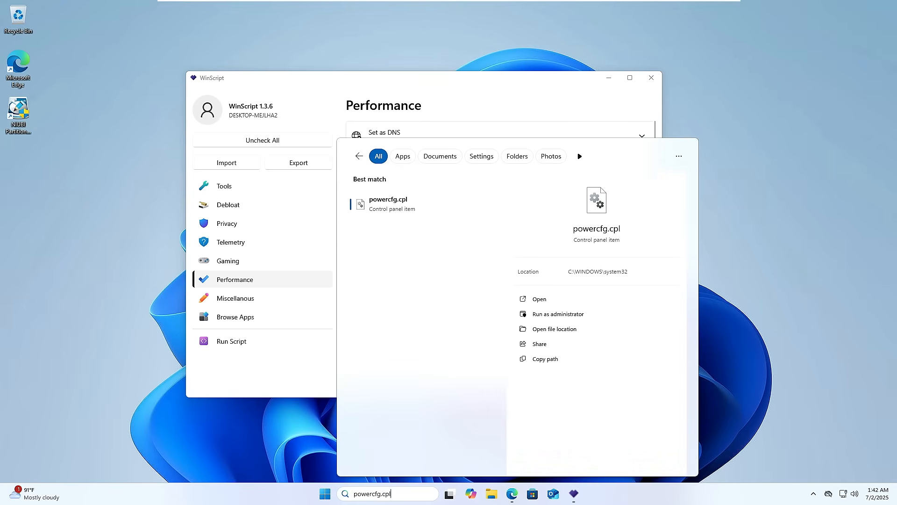
{"action": "key", "text": "Return"}
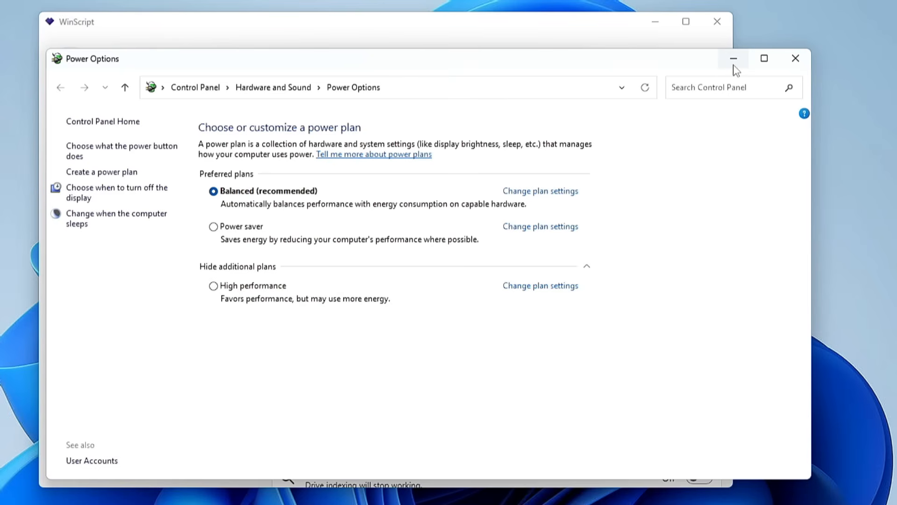
{"action": "left_click", "coordinate": [794, 58]}
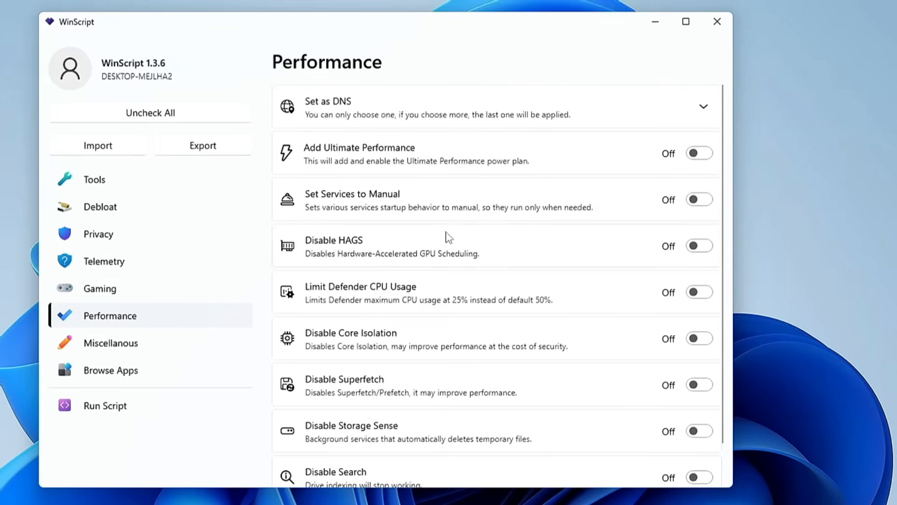
- Enable Add Ultimate Performance and choose to disable Superfetch, Storage Sense, Search, Hibernation and Core Isolation
{"action": "left_click", "coordinate": [697, 155]}
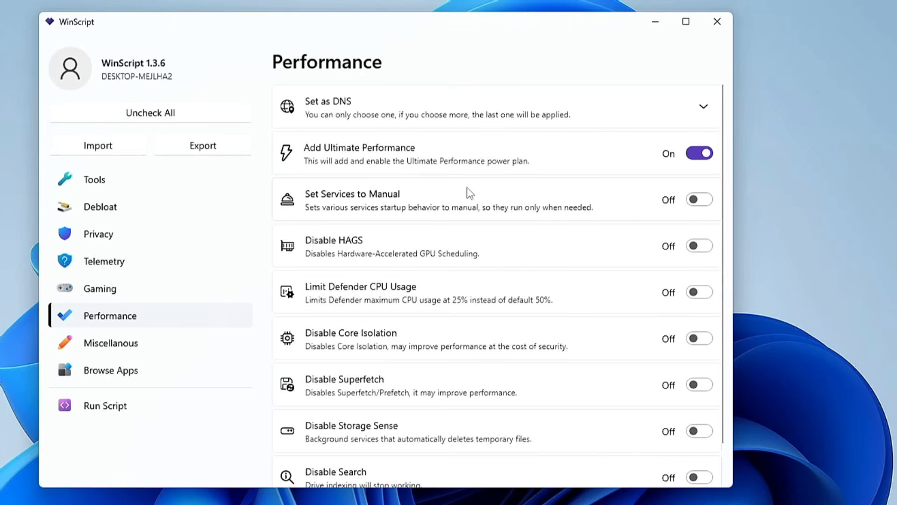
{"action": "scroll", "coordinate": [470, 192], "scroll_direction": "down", "scroll_amount": 3}
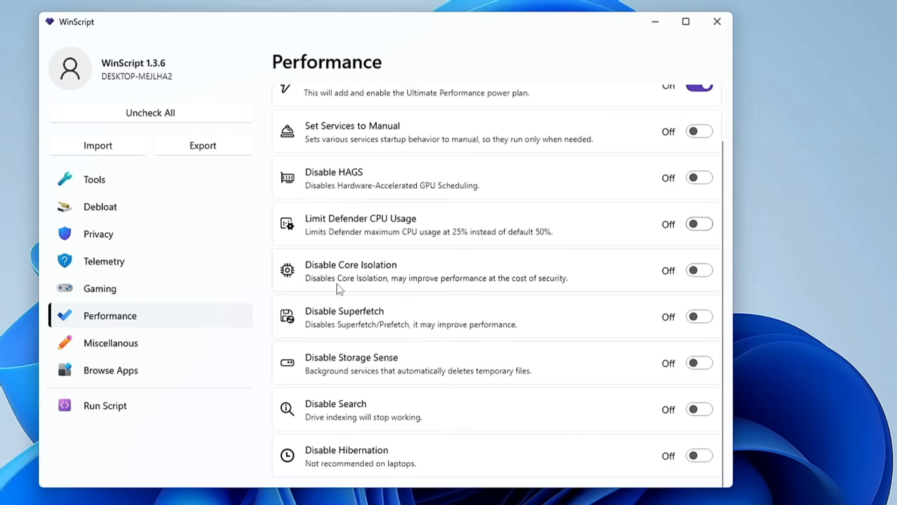
{"action": "left_click", "coordinate": [699, 316]}
{"action": "left_click", "coordinate": [692, 364]}
{"action": "scroll", "coordinate": [354, 396], "scroll_direction": "down", "scroll_amount": 1}
{"action": "left_click", "coordinate": [696, 397]}
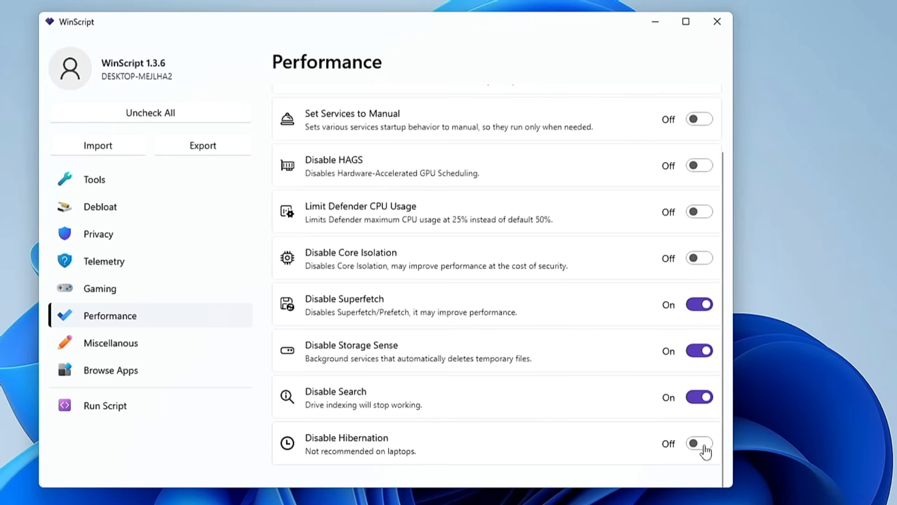
{"action": "left_click", "coordinate": [703, 445]}
{"action": "left_click", "coordinate": [700, 258]}
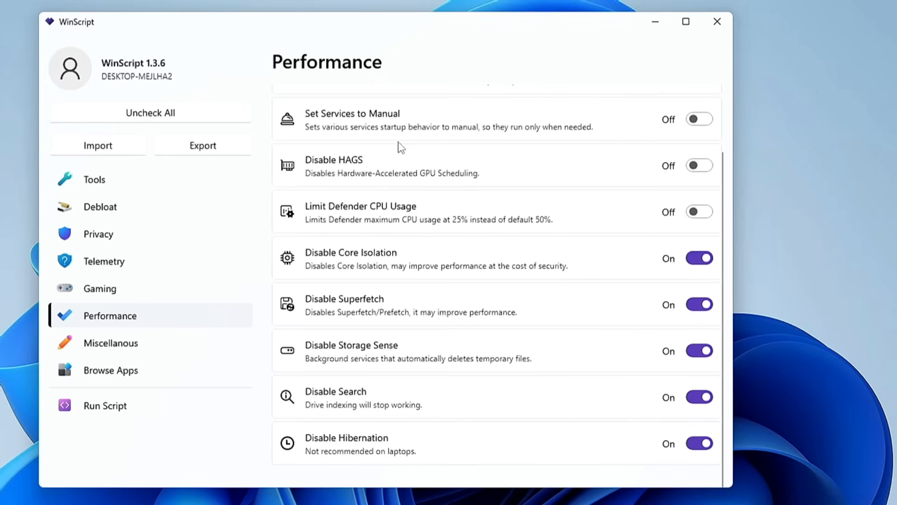
- In the Miscellaneous category, enable Set Classic Right Click Menu, Add End Task to Context Menu, Show File Extensions and Disable Sticky Keys
{"action": "left_click", "coordinate": [132, 347]}
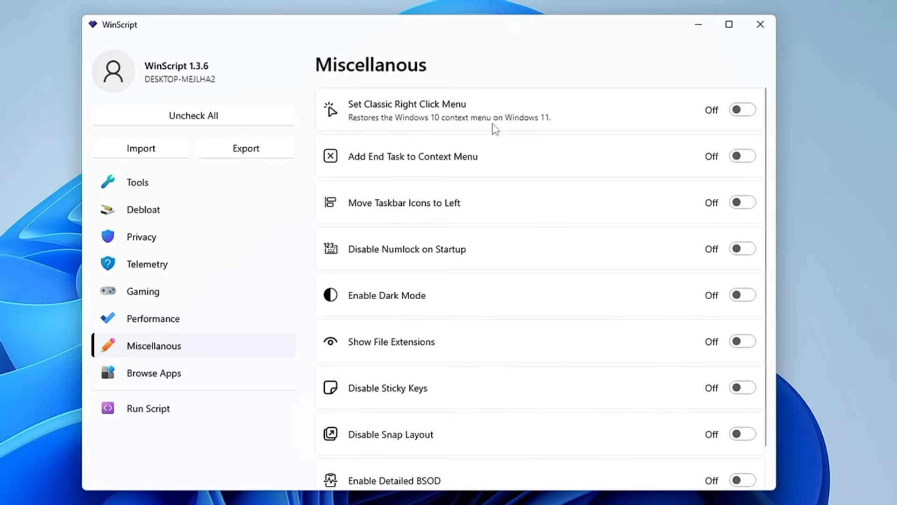
{"action": "left_click", "coordinate": [746, 112]}
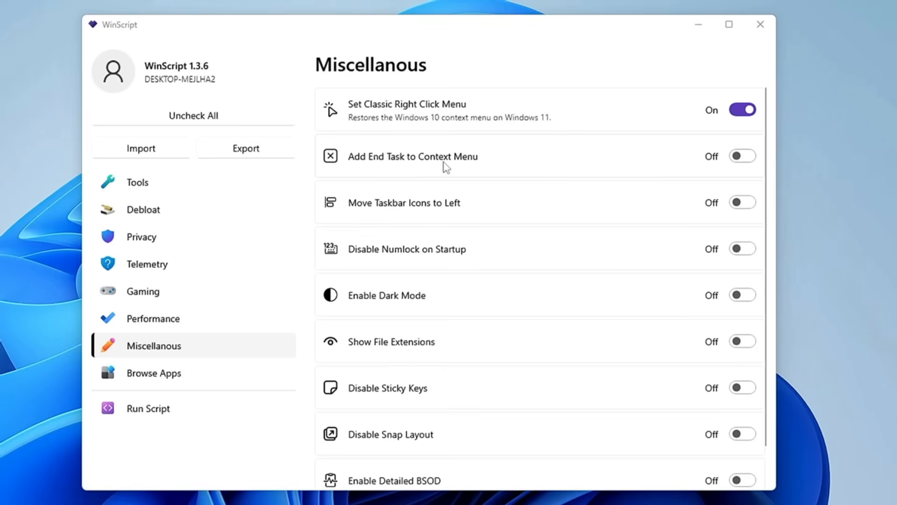
{"action": "left_click", "coordinate": [742, 157]}
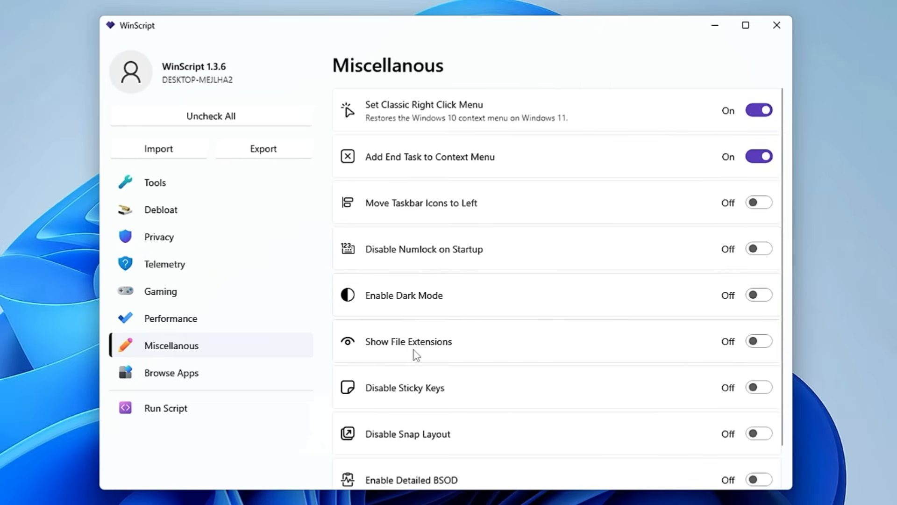
{"action": "left_click", "coordinate": [758, 342]}
{"action": "scroll", "coordinate": [759, 346], "scroll_direction": "down", "scroll_amount": 3}
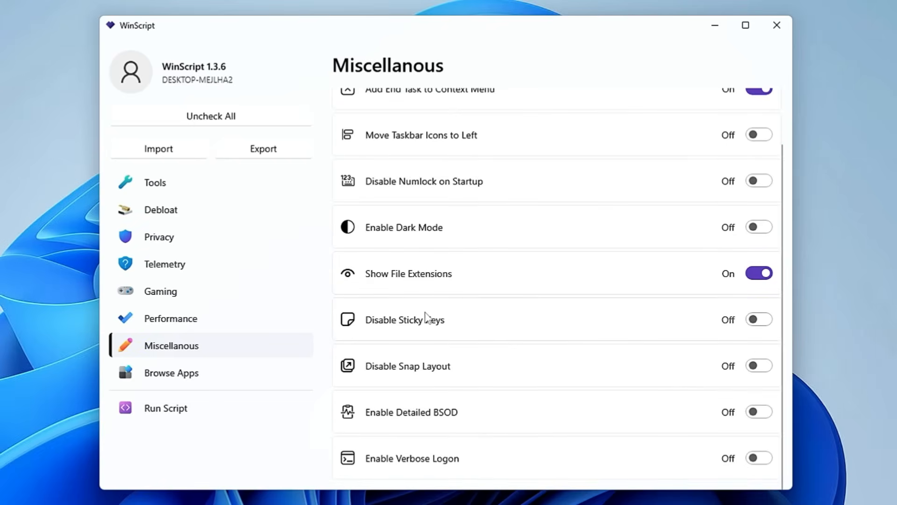
{"action": "left_click", "coordinate": [761, 321]}
{"action": "scroll", "coordinate": [419, 412], "scroll_direction": "down", "scroll_amount": 1}
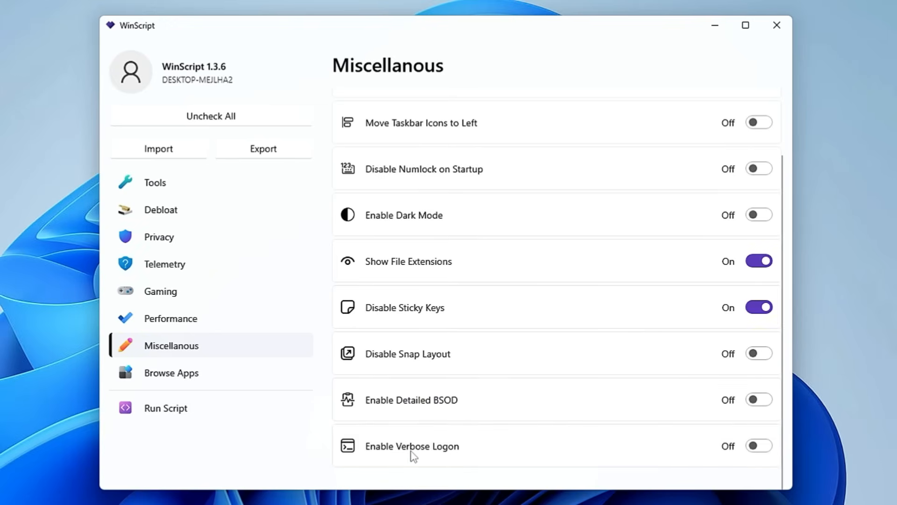
- In Browse Apps, look through the Drivers and Browsers categories and choose to install Chrome
{"action": "left_click", "coordinate": [178, 383]}
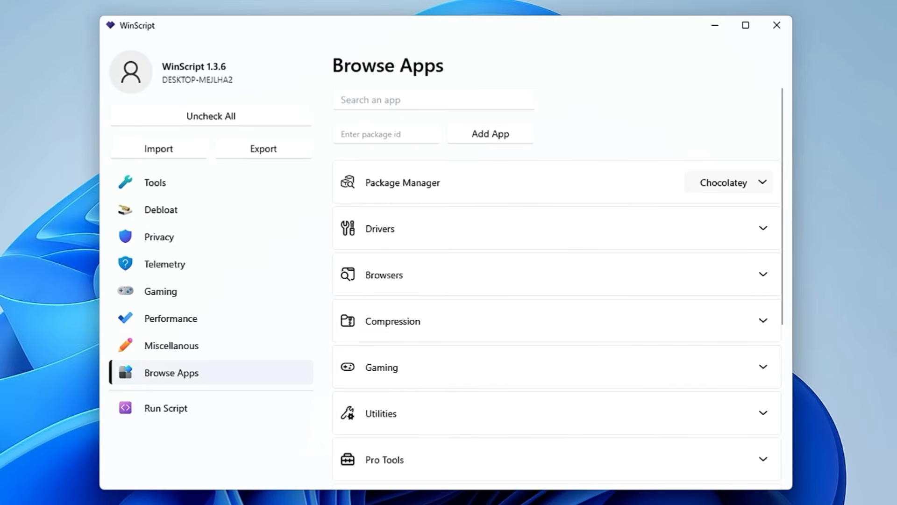
{"action": "left_click", "coordinate": [486, 227]}
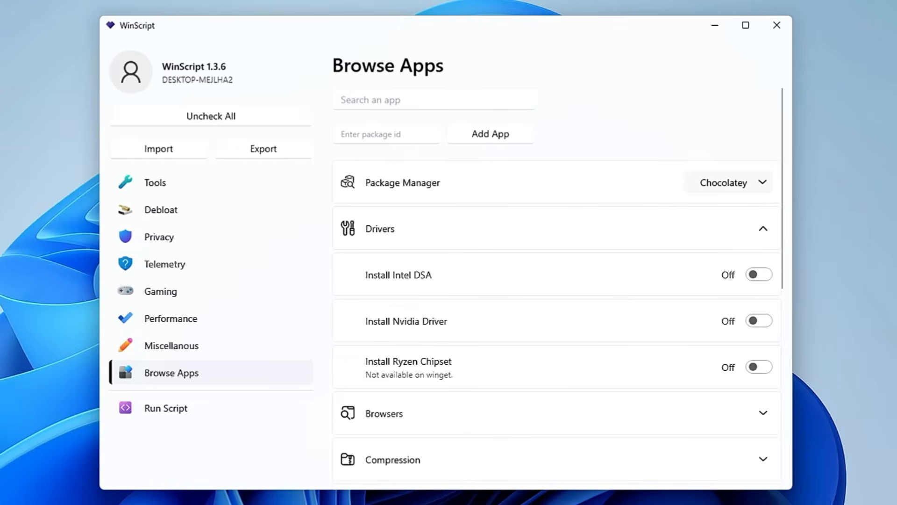
{"action": "scroll", "coordinate": [423, 323], "scroll_direction": "down", "scroll_amount": 3}
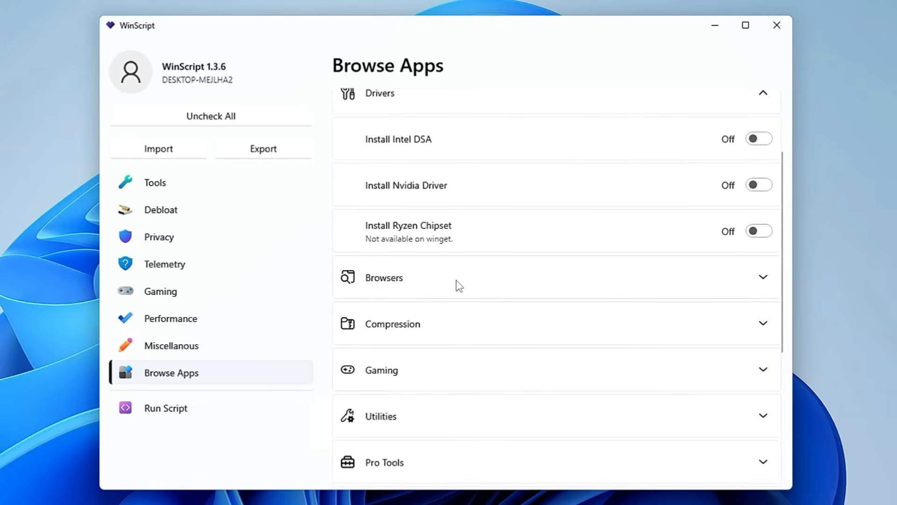
{"action": "left_click", "coordinate": [495, 278]}
{"action": "scroll", "coordinate": [494, 277], "scroll_direction": "down", "scroll_amount": 3}
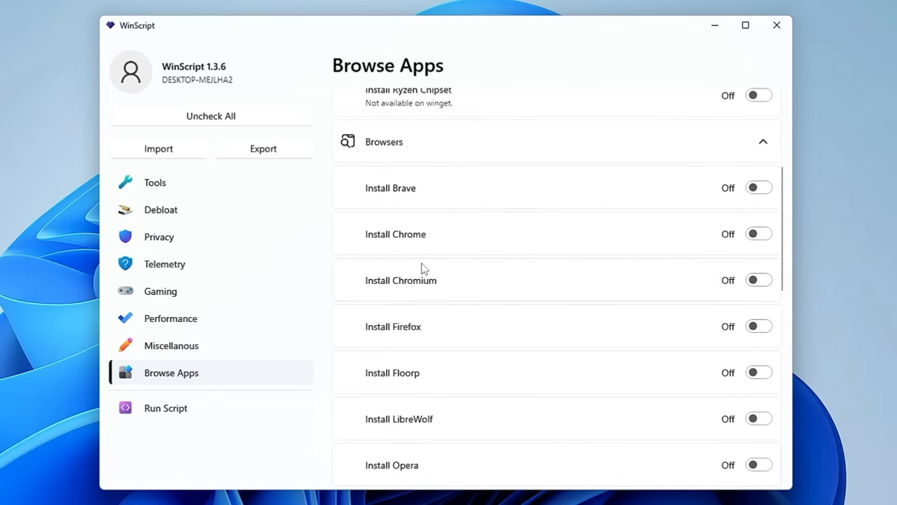
{"action": "scroll", "coordinate": [436, 380], "scroll_direction": "down", "scroll_amount": 2}
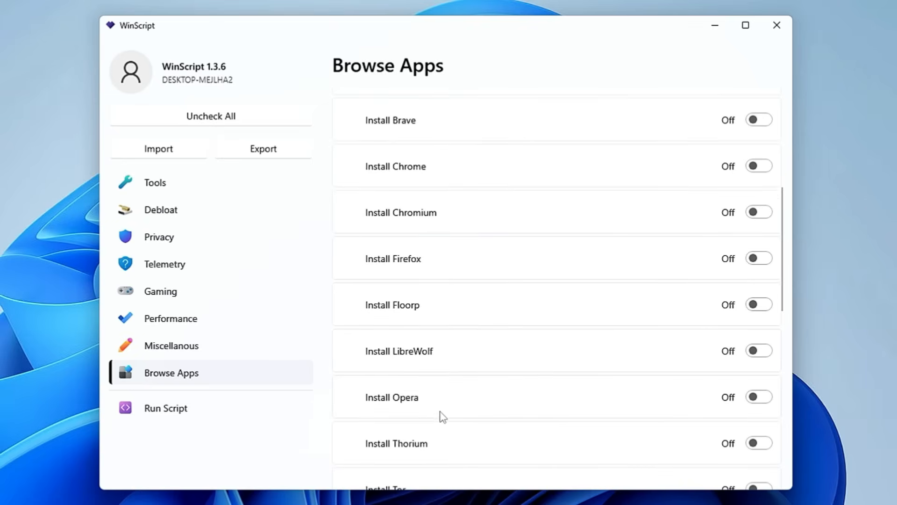
{"action": "scroll", "coordinate": [459, 415], "scroll_direction": "down", "scroll_amount": 2}
{"action": "scroll", "coordinate": [475, 398], "scroll_direction": "down", "scroll_amount": 2}
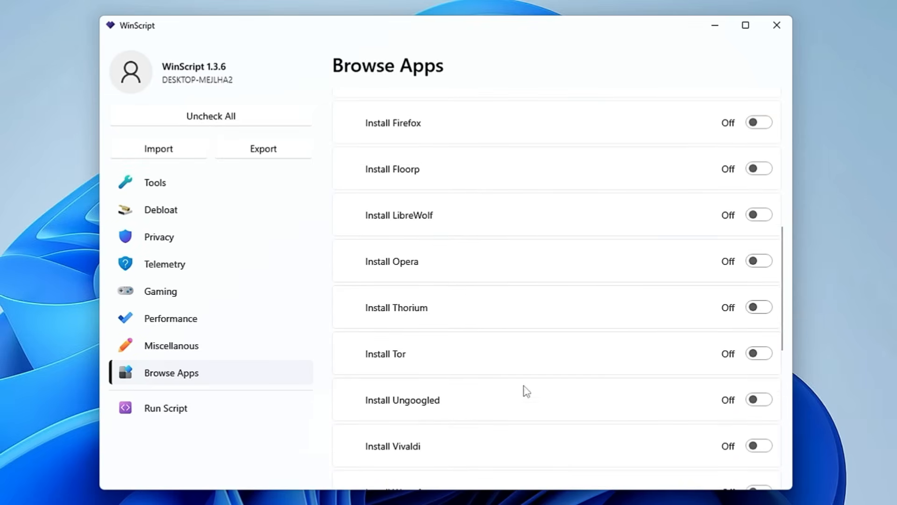
{"action": "scroll", "coordinate": [464, 321], "scroll_direction": "up", "scroll_amount": 6}
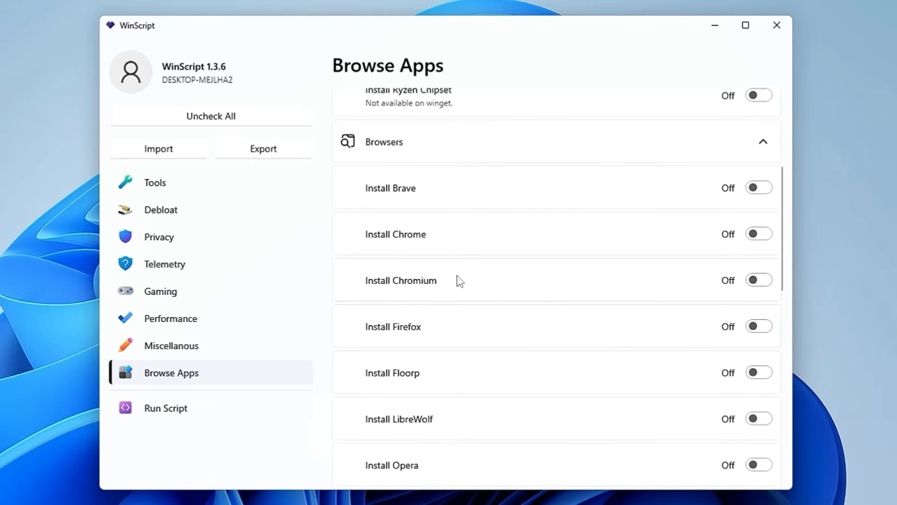
{"action": "left_click", "coordinate": [761, 235]}
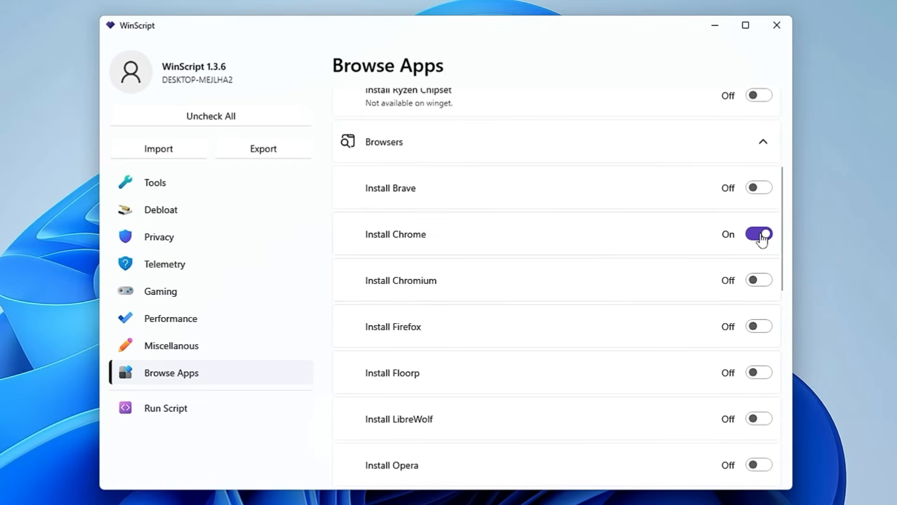
- Look over the remaining app categories offered for installation, down to For Developers
{"action": "scroll", "coordinate": [510, 285], "scroll_direction": "down", "scroll_amount": 12}
{"action": "scroll", "coordinate": [481, 292], "scroll_direction": "down", "scroll_amount": 3}
{"action": "scroll", "coordinate": [456, 391], "scroll_direction": "down", "scroll_amount": 2}
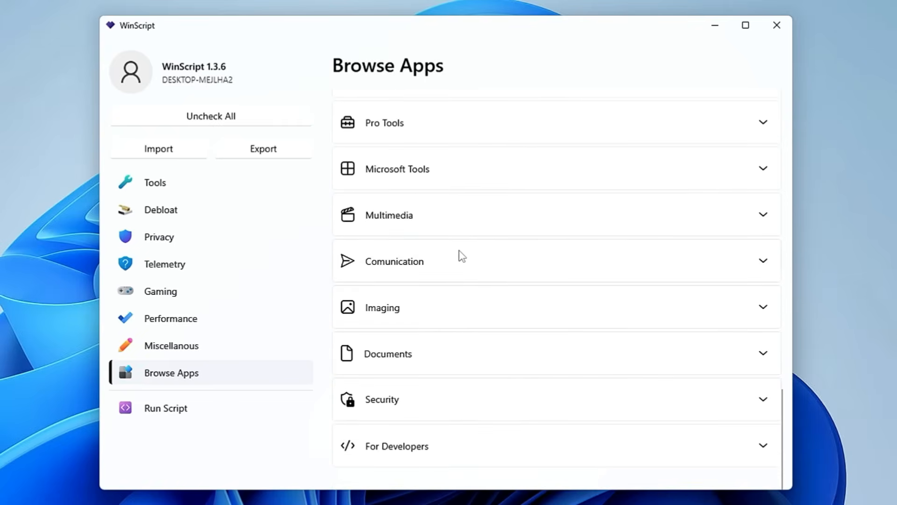
- Run the generated script, agree to create a restore point, and move the script's console window fully into view
{"action": "scroll", "coordinate": [458, 253], "scroll_direction": "up", "scroll_amount": 3}
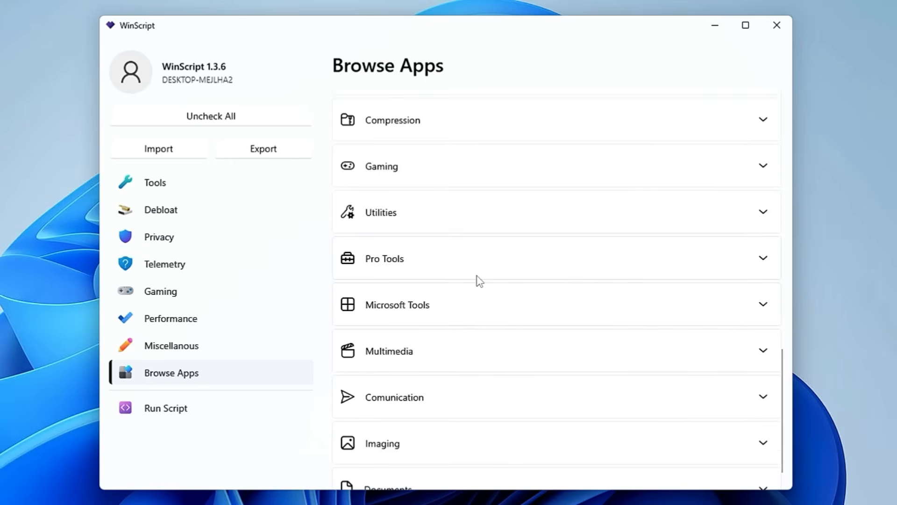
{"action": "left_click", "coordinate": [176, 414]}
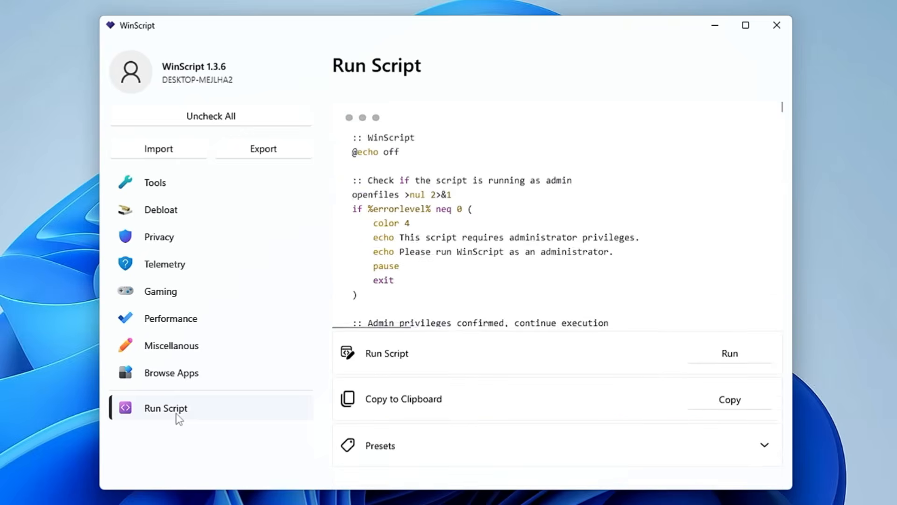
{"action": "left_click", "coordinate": [729, 344]}
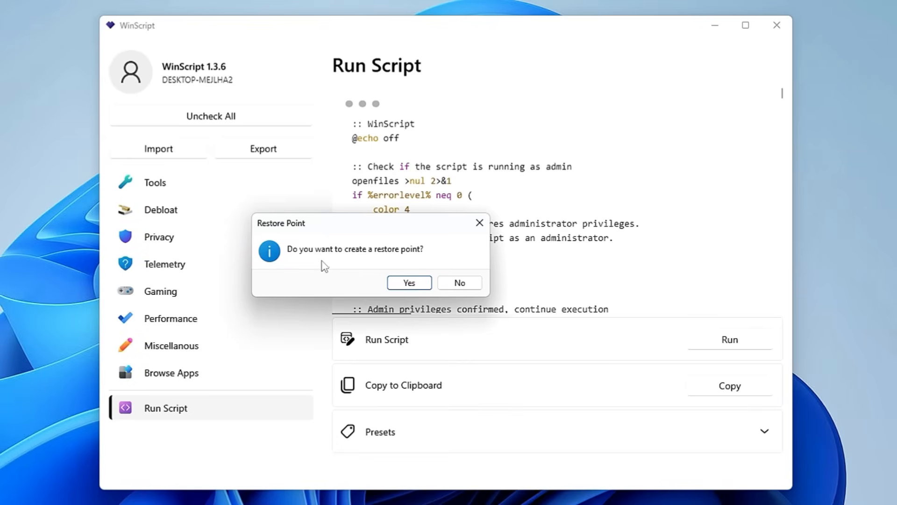
{"action": "left_click", "coordinate": [410, 284]}
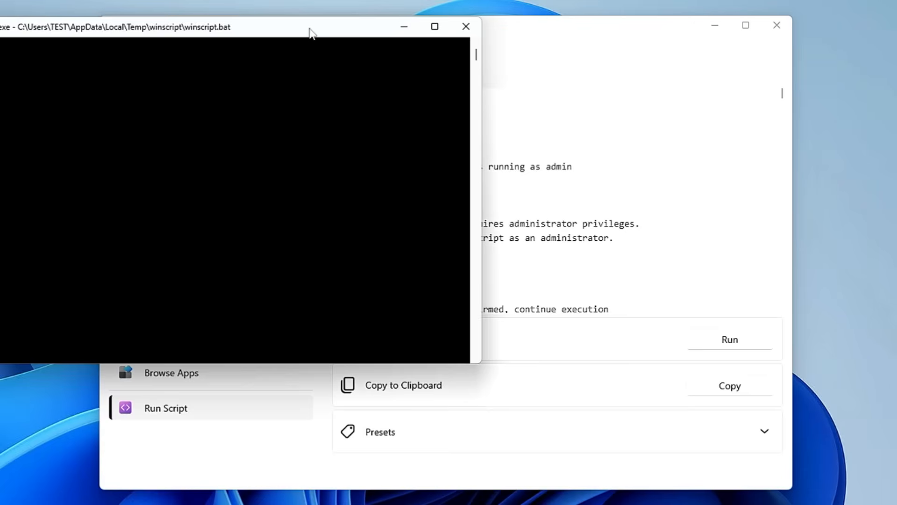
{"action": "left_click_drag", "start_coordinate": [310, 30], "coordinate": [584, 94]}
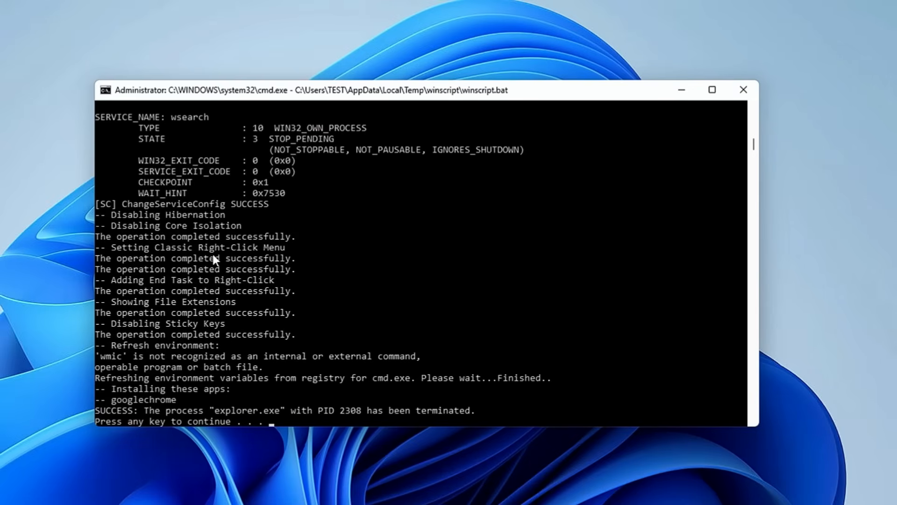
- Review the finished script's console output and check the Google Chrome shortcut on the desktop
{"action": "scroll", "coordinate": [214, 250], "scroll_direction": "up", "scroll_amount": 4}
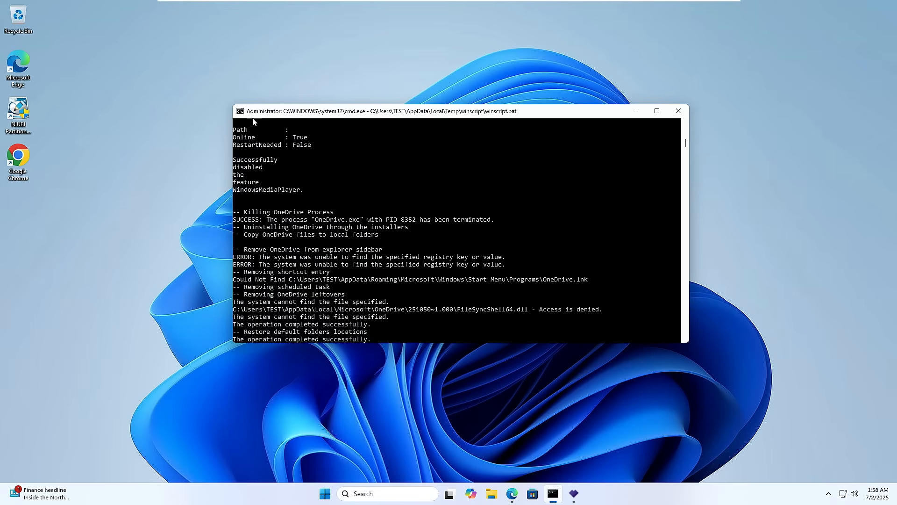
{"action": "left_click", "coordinate": [22, 166]}
{"action": "scroll", "coordinate": [304, 309], "scroll_direction": "up", "scroll_amount": 10}
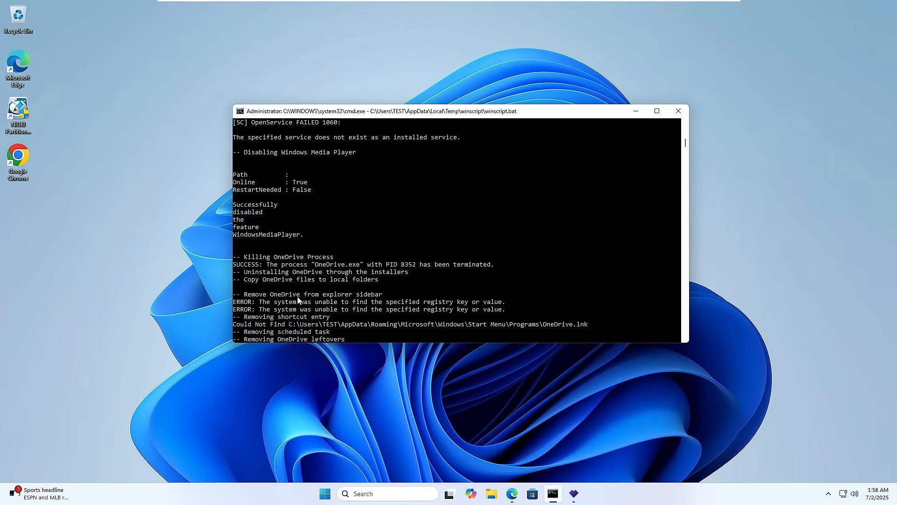
- Close the script's console window and check the desktop's classic context menu
{"action": "left_click", "coordinate": [679, 111]}
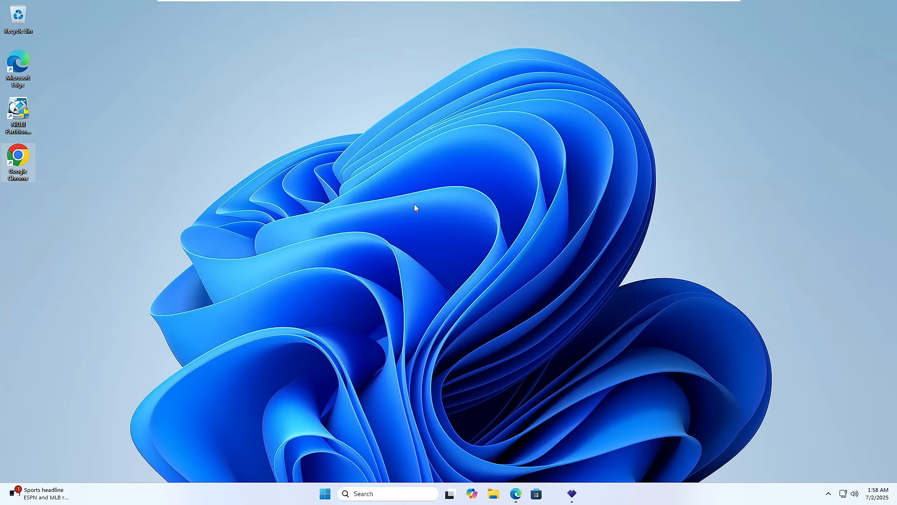
{"action": "right_click", "coordinate": [312, 170]}
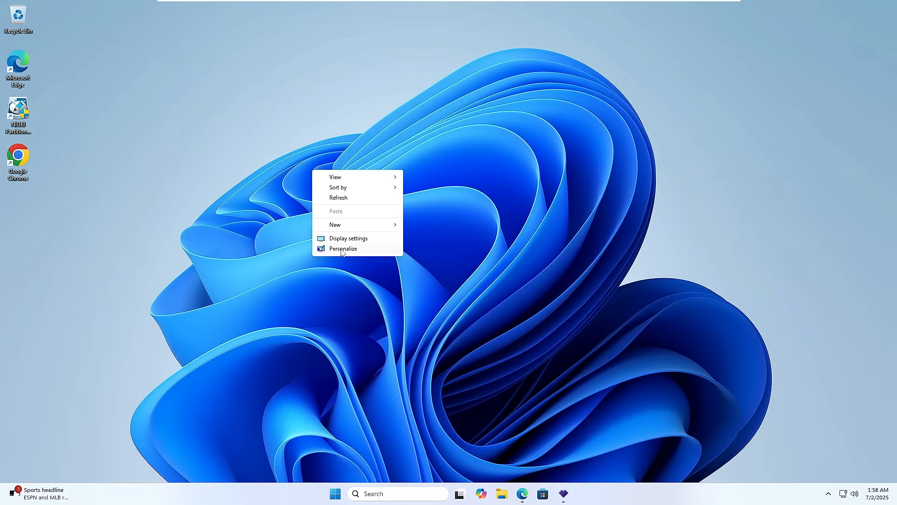
{"action": "left_click", "coordinate": [529, 312]}
- Search Windows for powercfg.cpl and launch it to check the power plans
{"action": "left_click", "coordinate": [401, 493]}
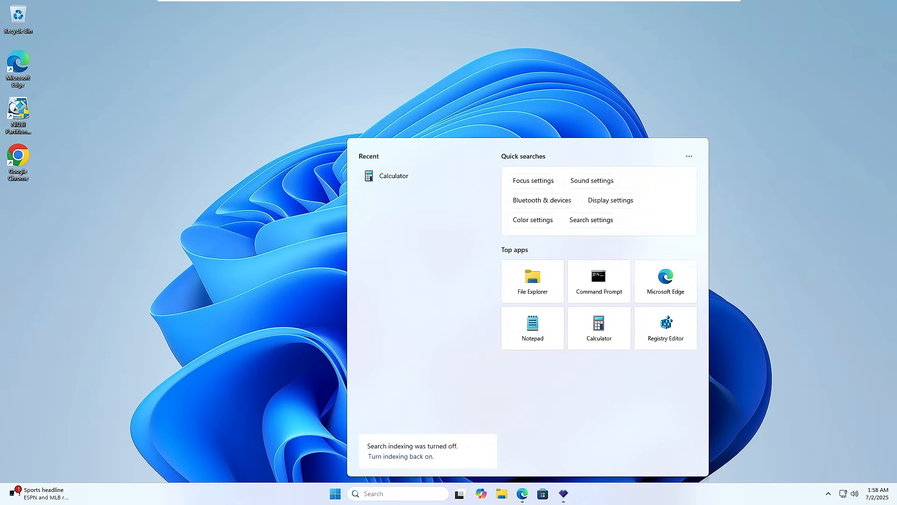
{"action": "type", "text": "powercfg.cpl"}
{"action": "key", "text": "Return"}
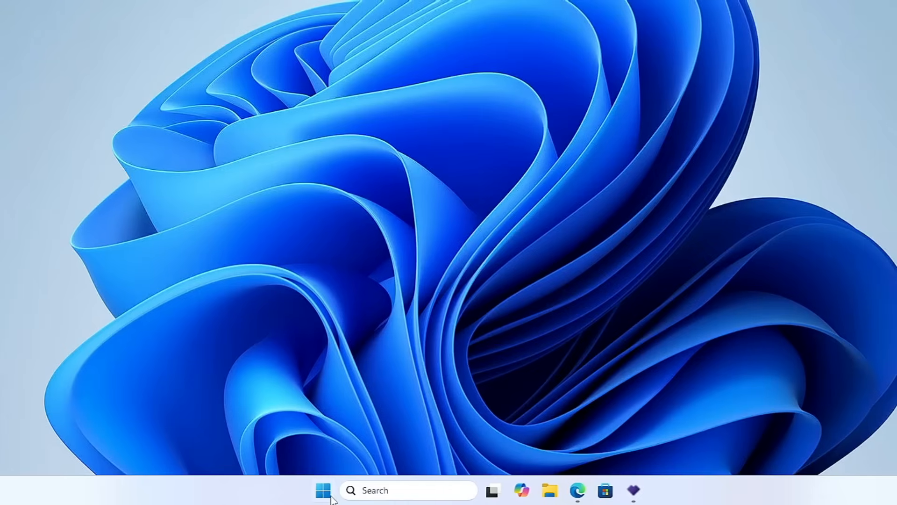
- Look through the Start menu's pinned apps and the full list of installed apps to check what remains after debloating
{"action": "left_click", "coordinate": [323, 490]}
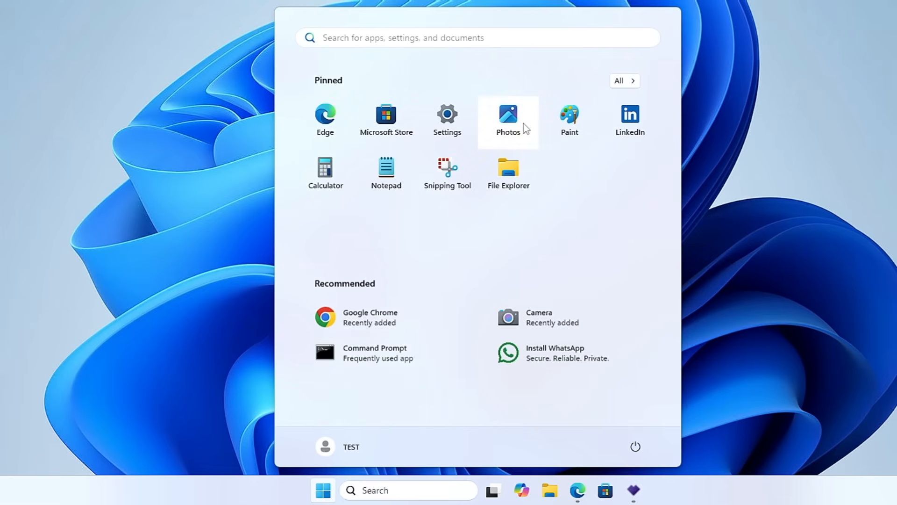
{"action": "left_click", "coordinate": [622, 82]}
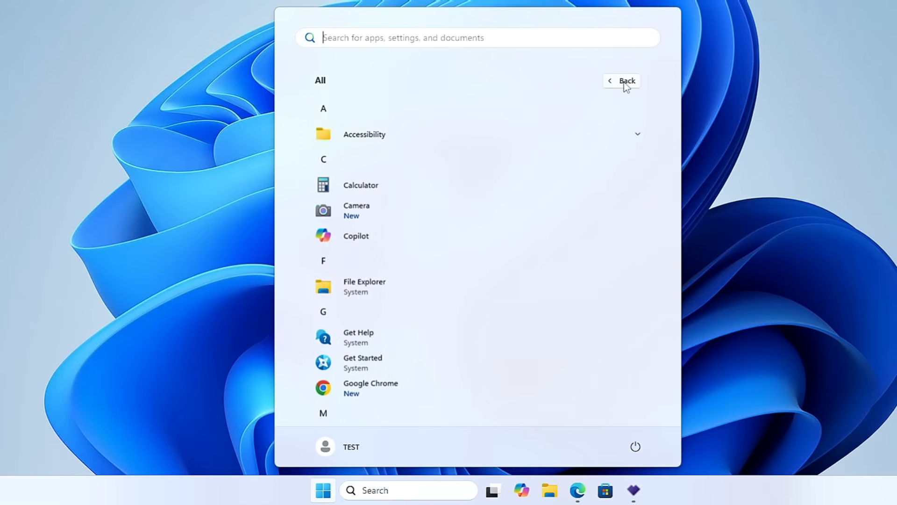
{"action": "scroll", "coordinate": [395, 231], "scroll_direction": "down", "scroll_amount": 6}
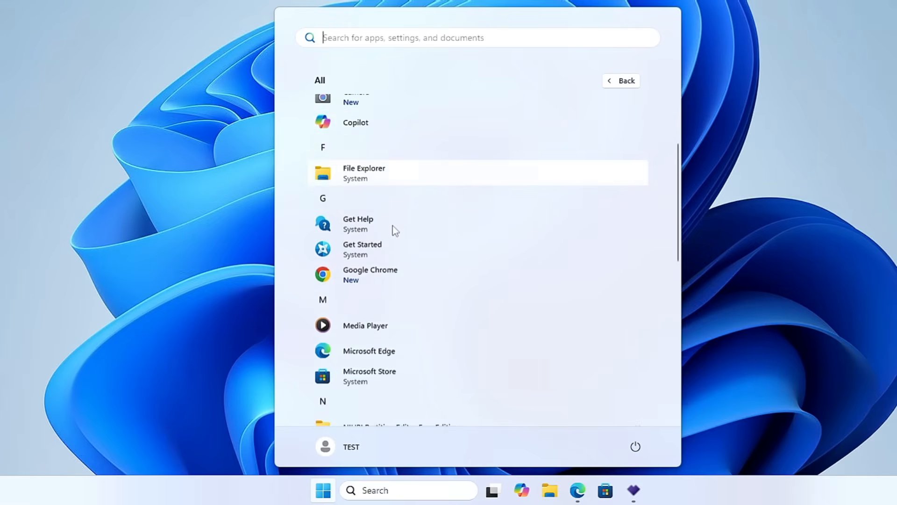
{"action": "scroll", "coordinate": [395, 230], "scroll_direction": "down", "scroll_amount": 4}
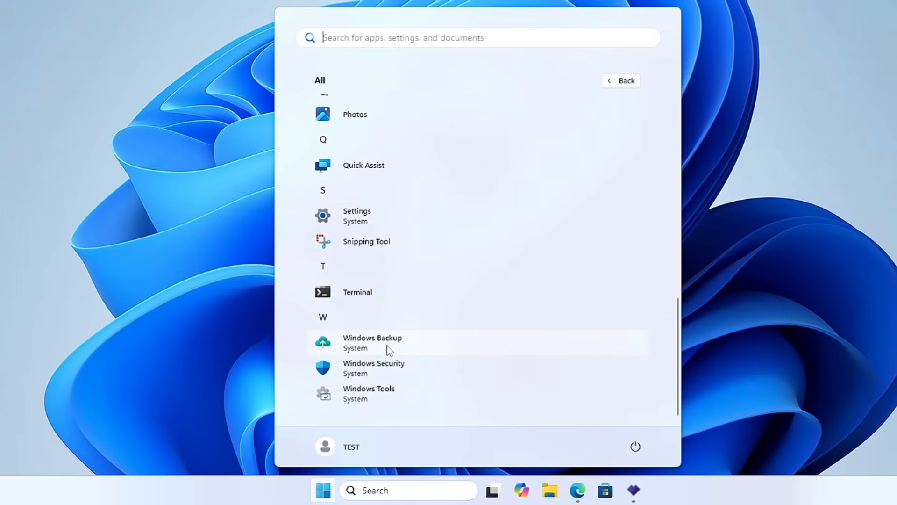
{"action": "scroll", "coordinate": [395, 347], "scroll_direction": "up", "scroll_amount": 10}
{"action": "scroll", "coordinate": [395, 346], "scroll_direction": "down", "scroll_amount": 10}
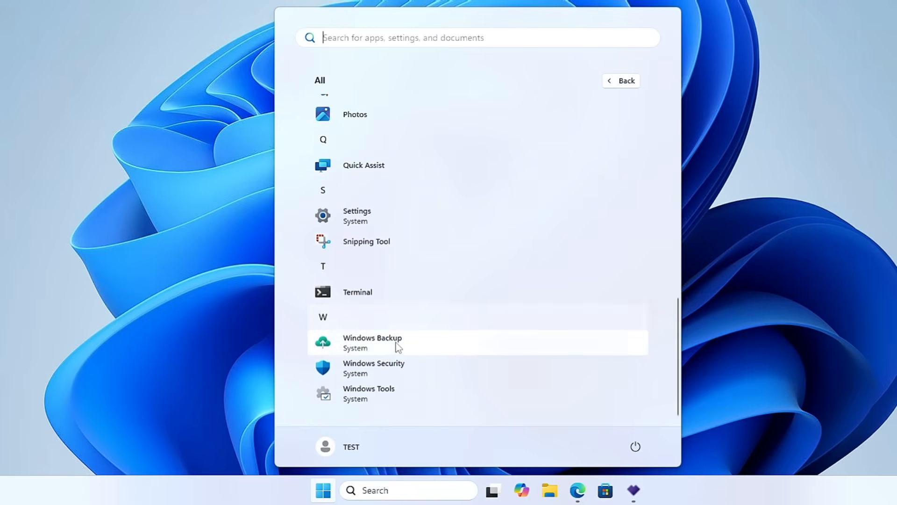
{"action": "scroll", "coordinate": [439, 347], "scroll_direction": "up", "scroll_amount": 5}
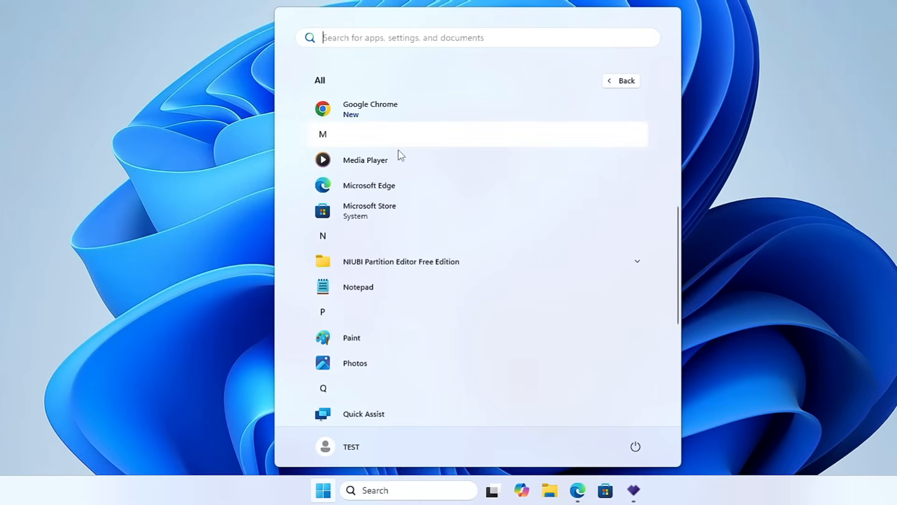
{"action": "scroll", "coordinate": [348, 297], "scroll_direction": "up", "scroll_amount": 2}
{"action": "scroll", "coordinate": [366, 244], "scroll_direction": "up", "scroll_amount": 3}
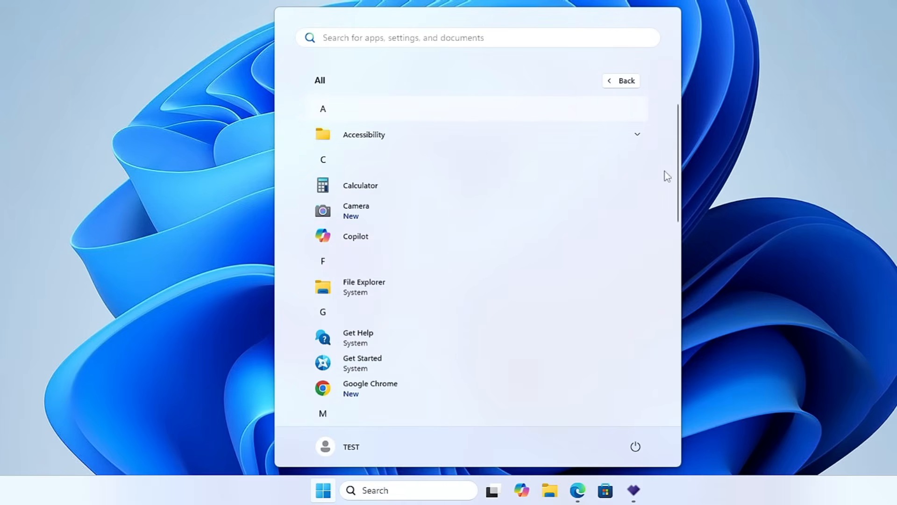
{"action": "left_click", "coordinate": [743, 178]}
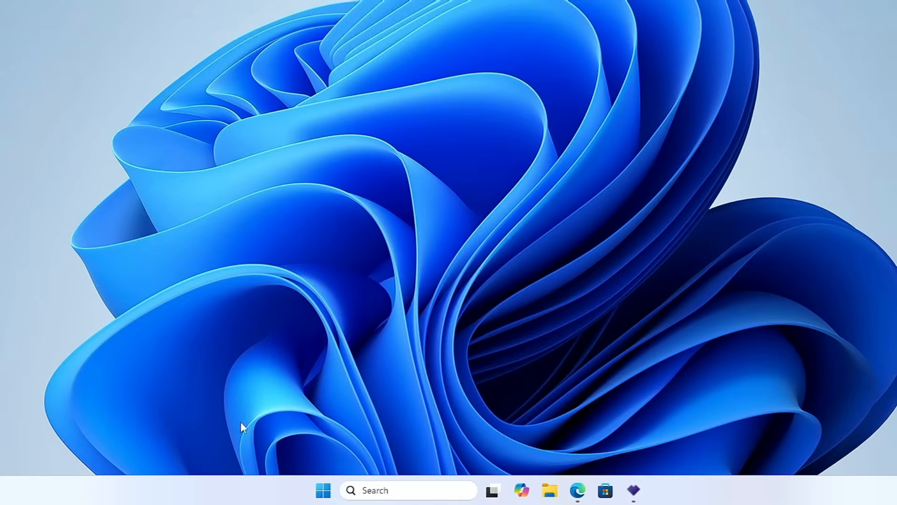
- Open Task Manager to examine the system's CPU and memory usage
{"action": "right_click", "coordinate": [277, 491]}
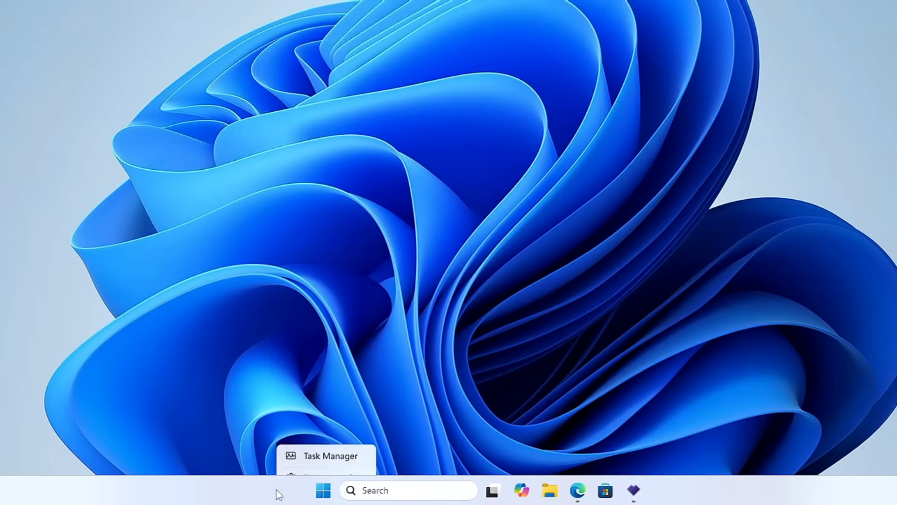
{"action": "left_click", "coordinate": [313, 442]}
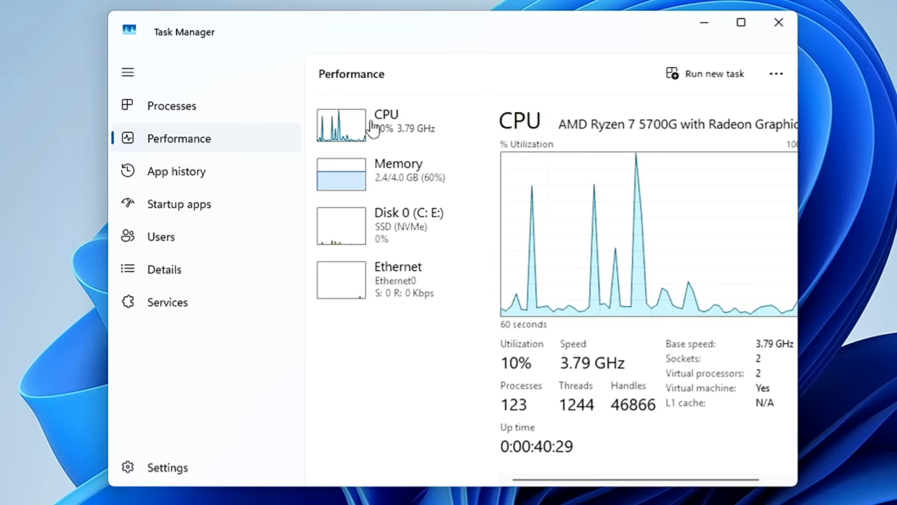